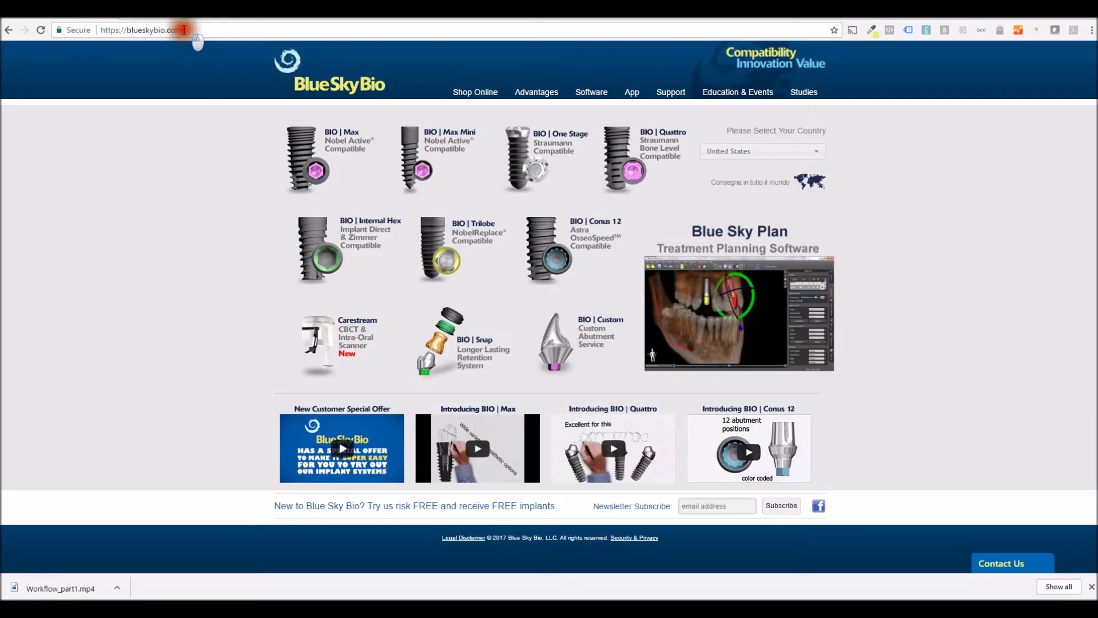
Go from the Blue Sky Bio site's Software Components page into the Cone Beam Markers product
drag(186, 28, 126, 40)
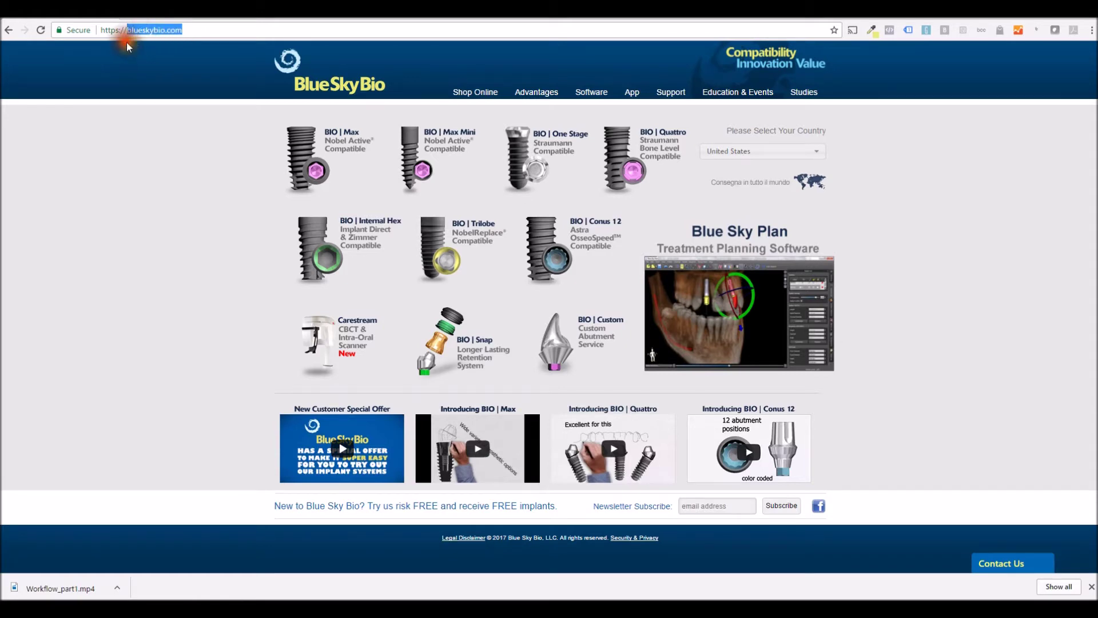
click(597, 94)
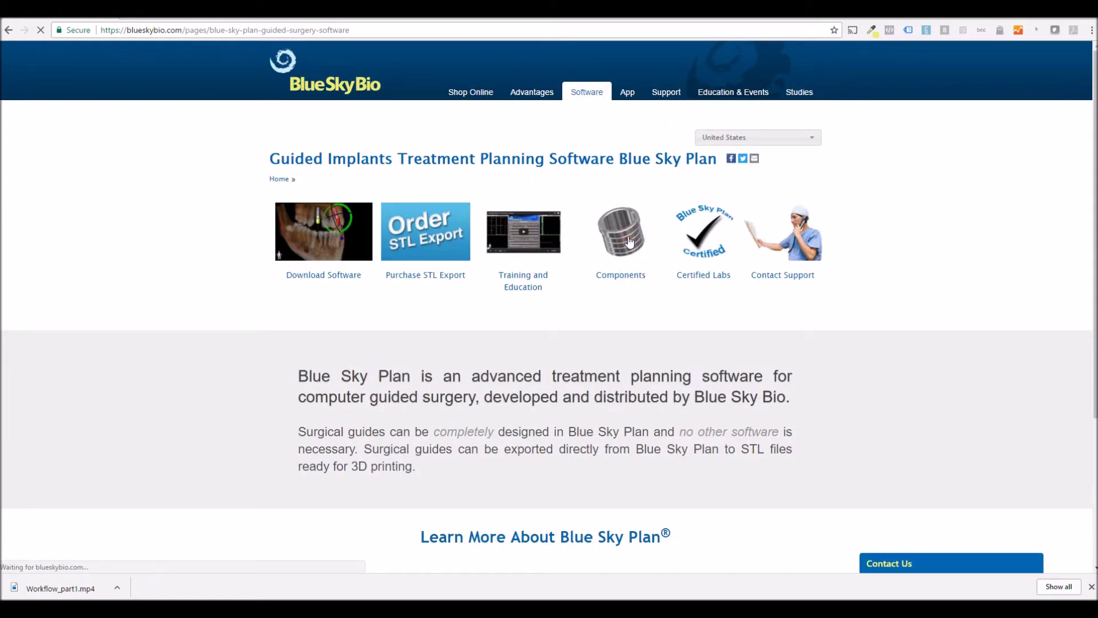
click(629, 241)
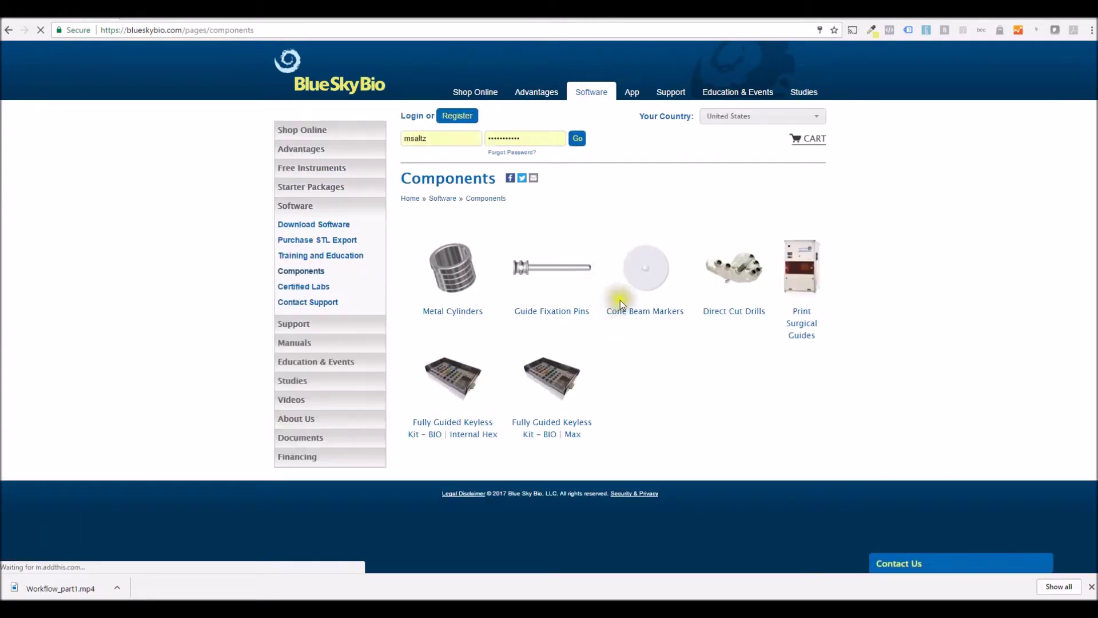
click(649, 279)
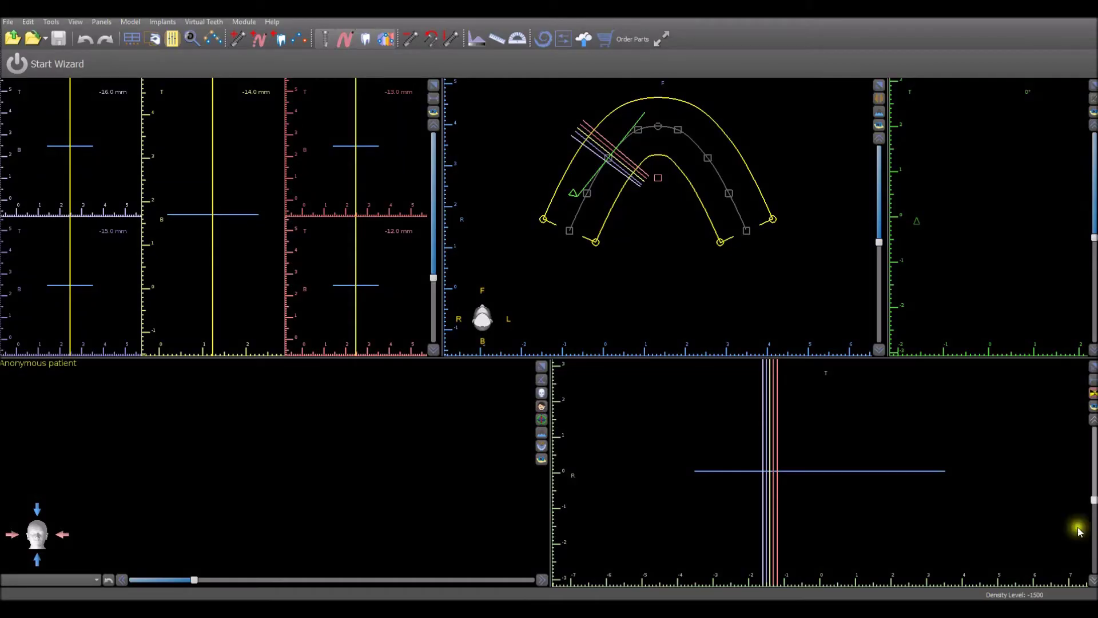
Begin a Surgical Guide Wizard case using Impression CT With Markers and the Blue Sky Bio Fully Guided Surgical Kit
click(56, 70)
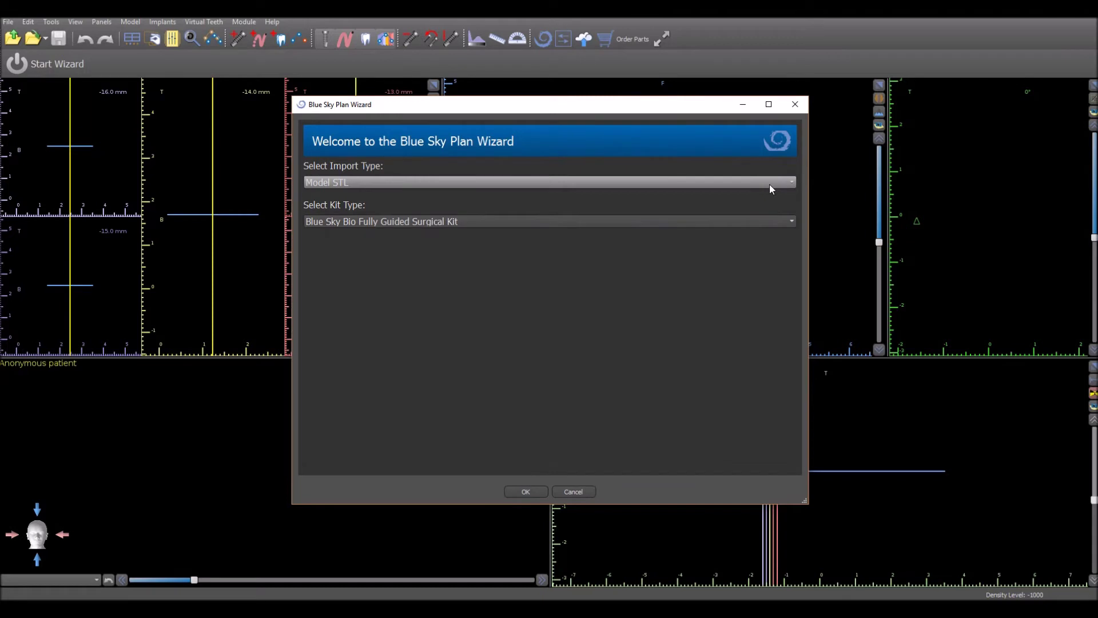
click(770, 184)
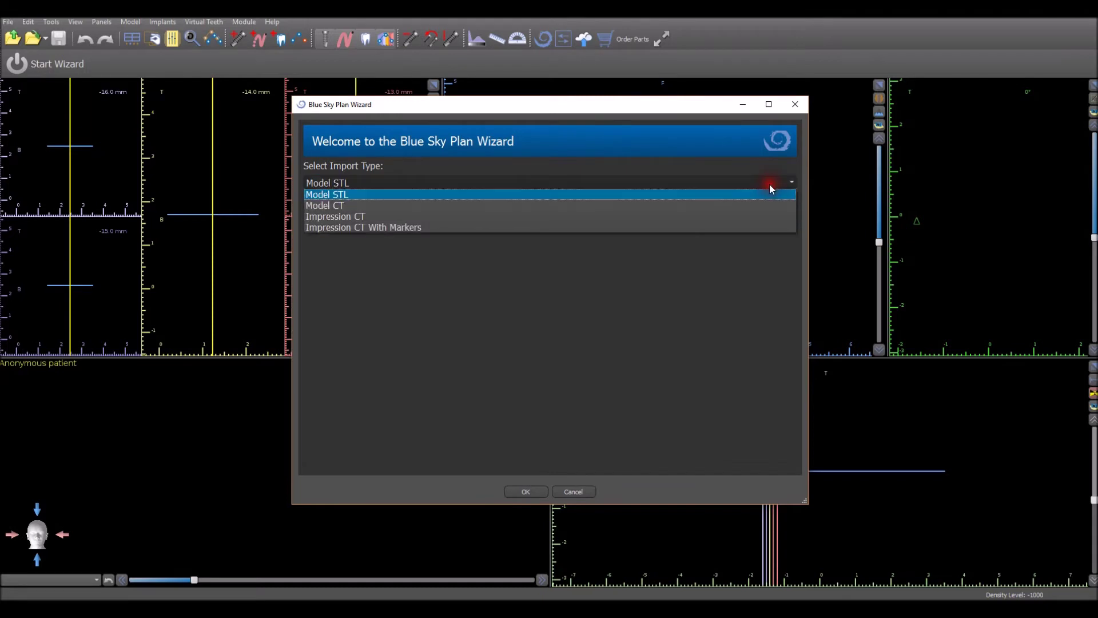
click(751, 228)
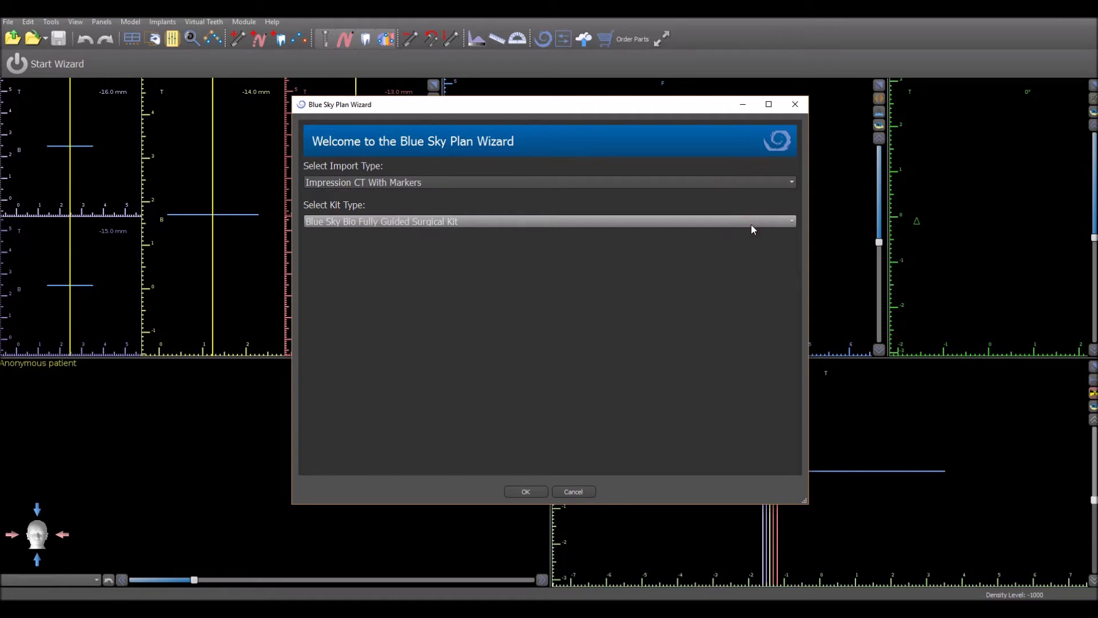
click(749, 227)
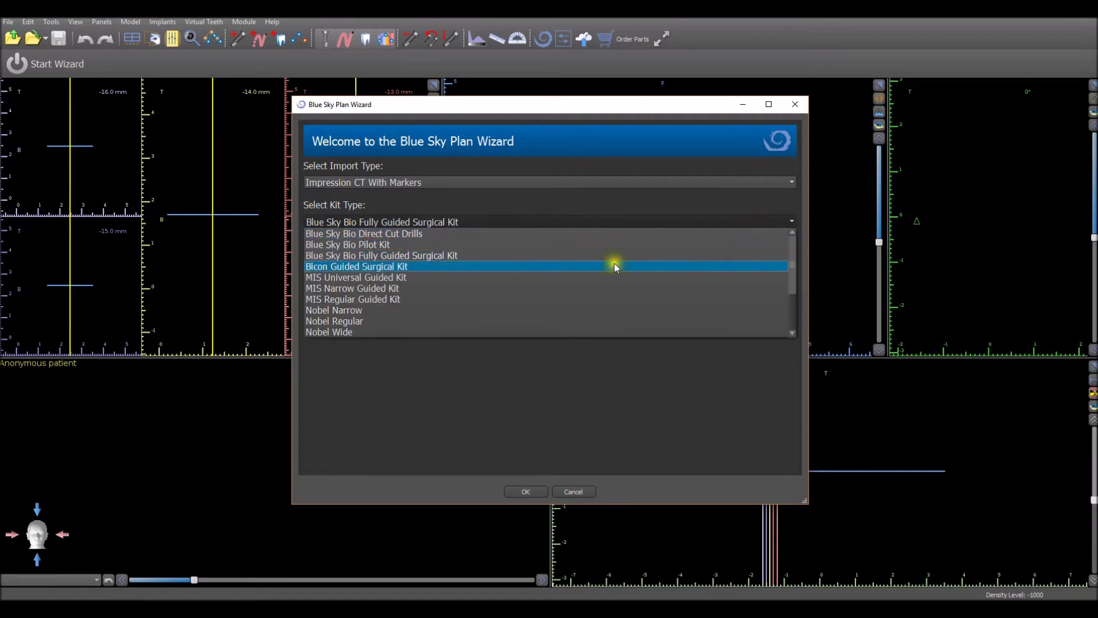
click(595, 258)
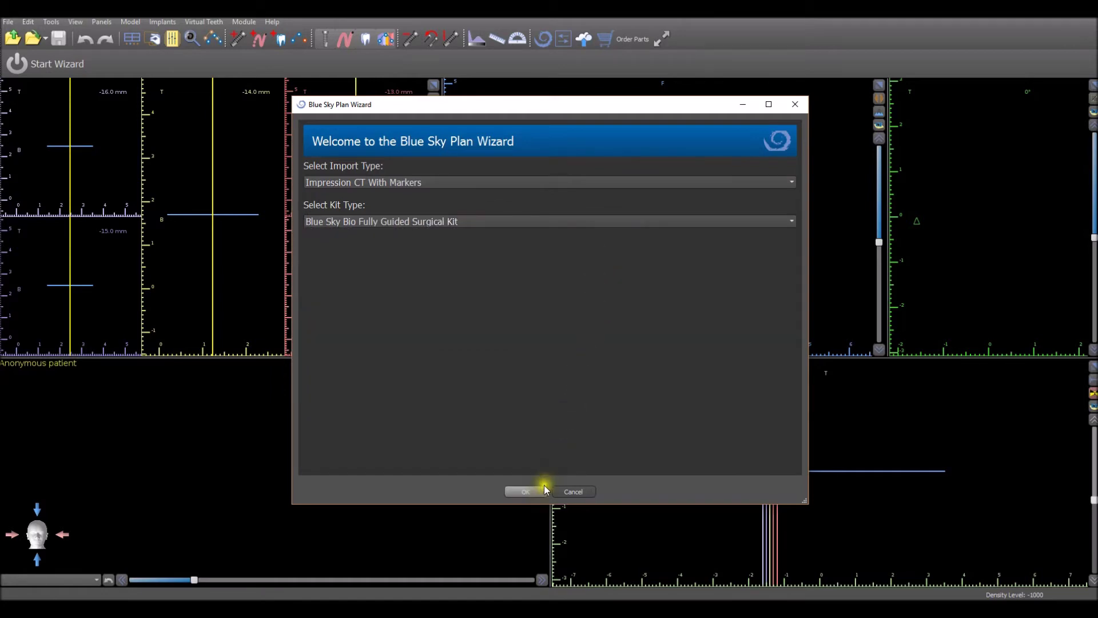
click(526, 492)
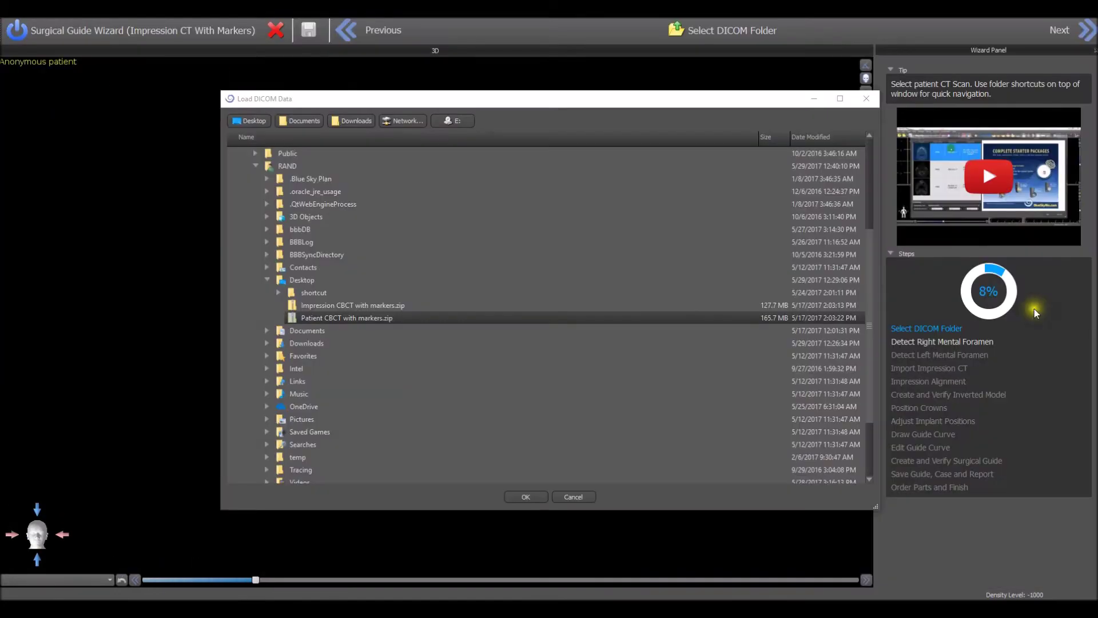
Load Patient CBCT with markers.zip from the Desktop as the patient scan
click(260, 122)
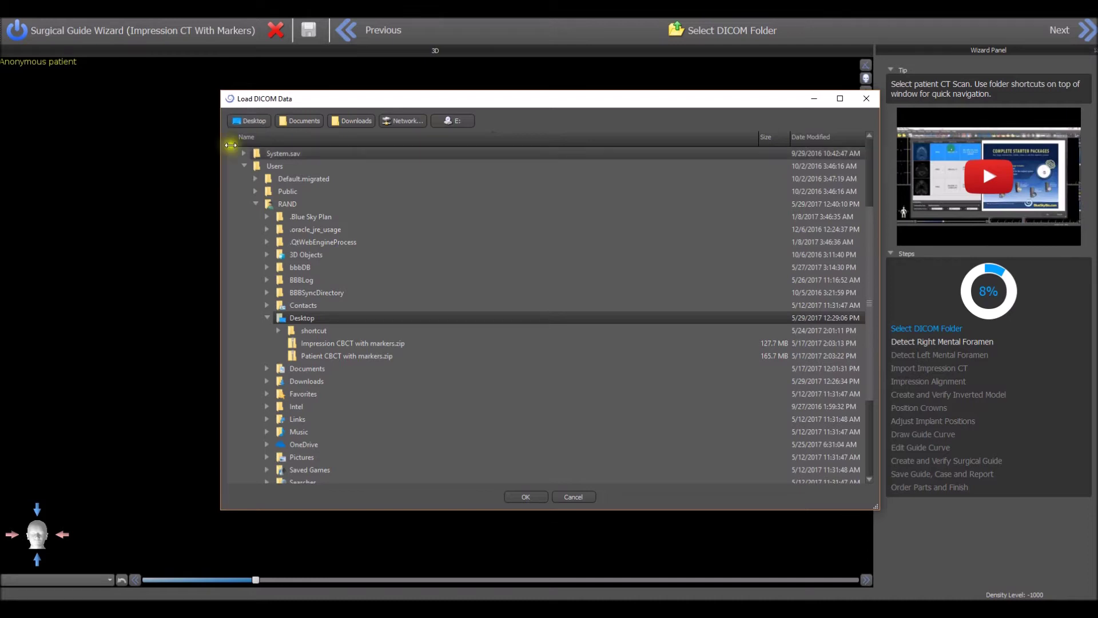
click(336, 355)
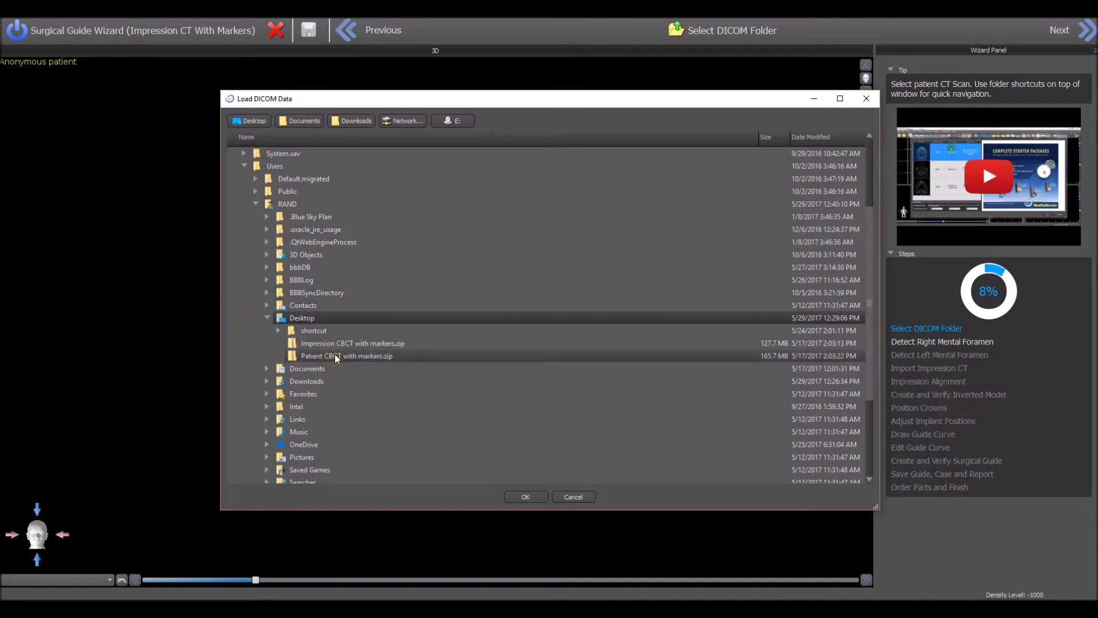
click(335, 355)
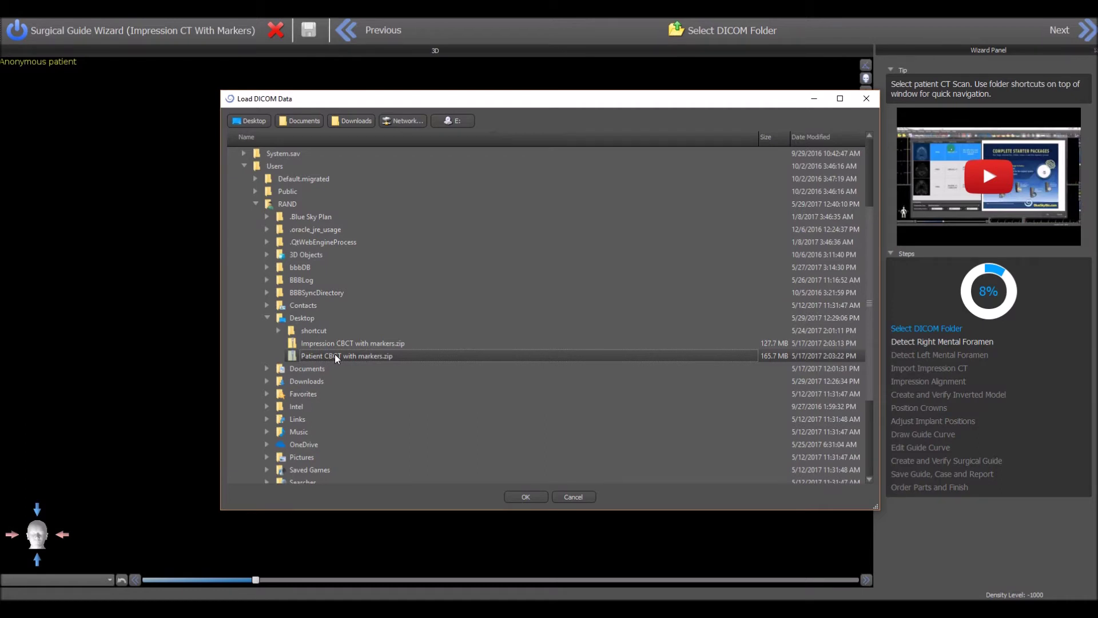
scroll(335, 355, down, 1)
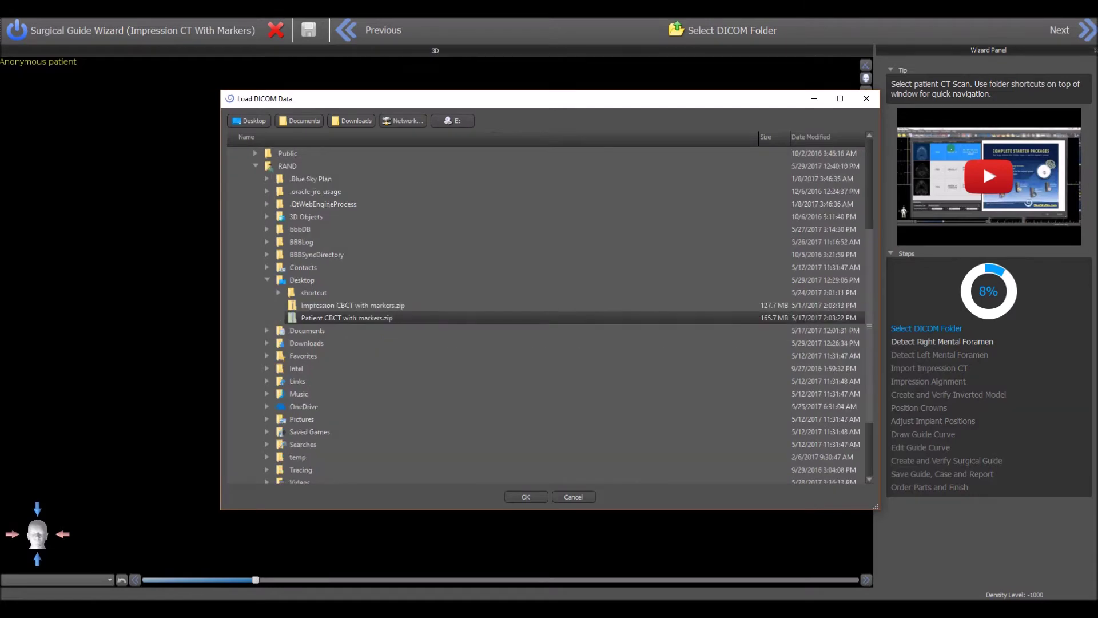
click(513, 497)
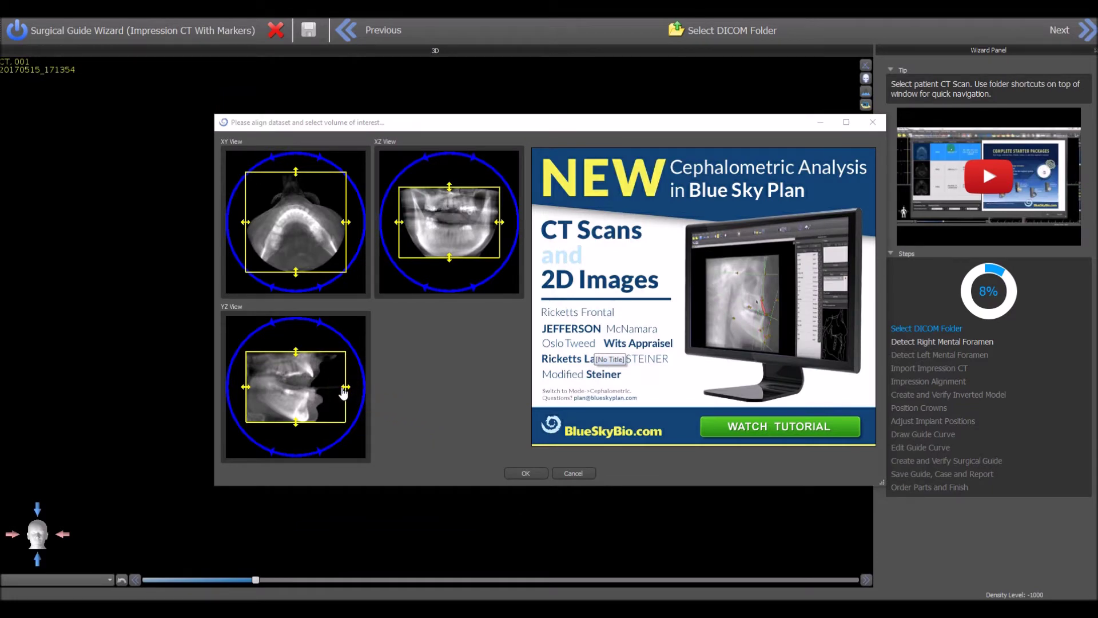
Shrink the patient scan's volume box around the jaw in the YZ view and accept it
drag(344, 391, 328, 395)
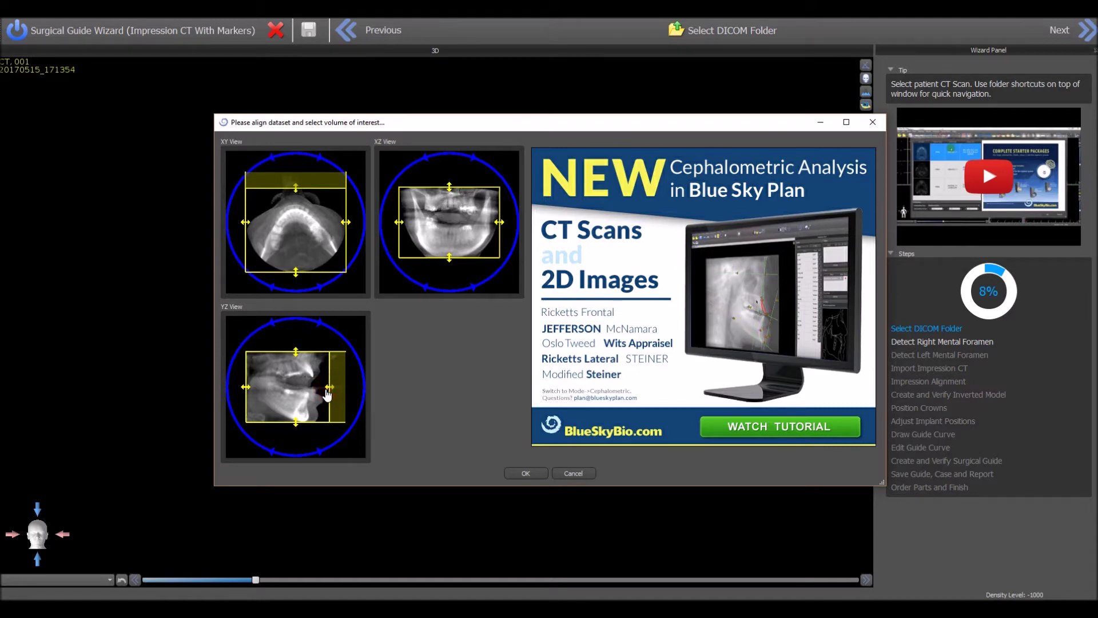
mouse_move(295, 351)
mouse_down()
mouse_move(295, 381)
mouse_move(250, 394)
mouse_move(277, 401)
mouse_up()
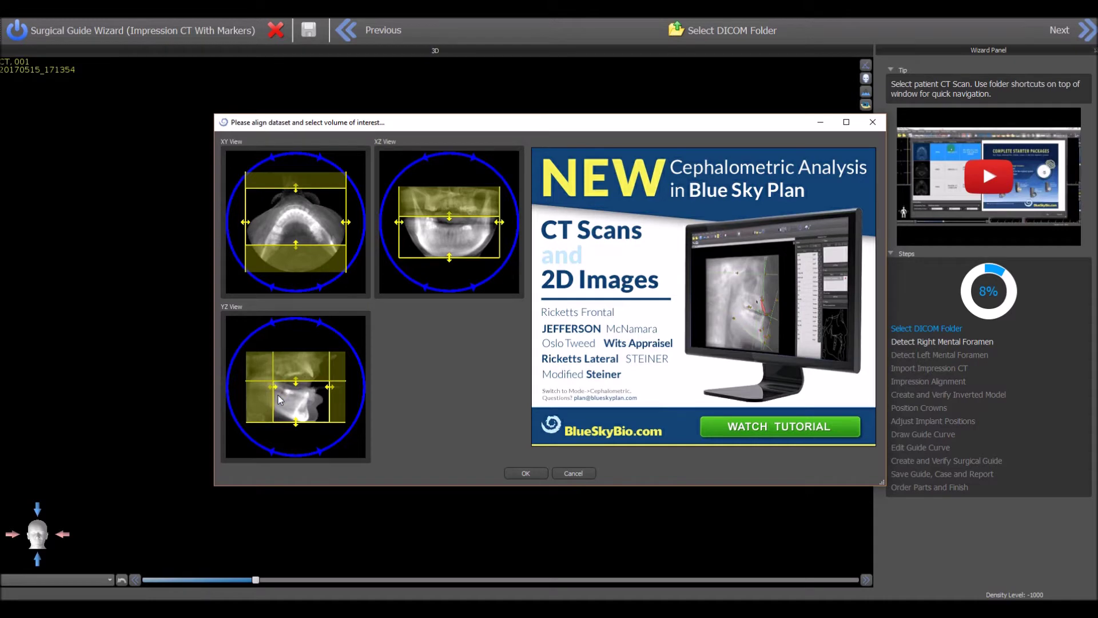
click(521, 473)
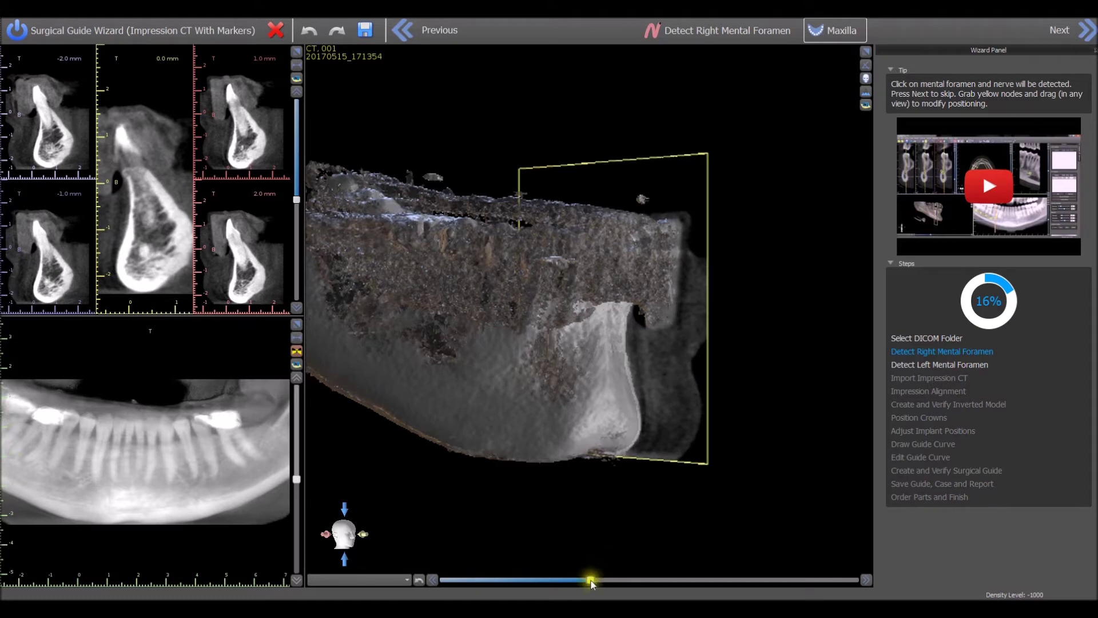
Raise the density to show bone, mark the right mental foramen, and advance to the left side
drag(590, 580, 624, 582)
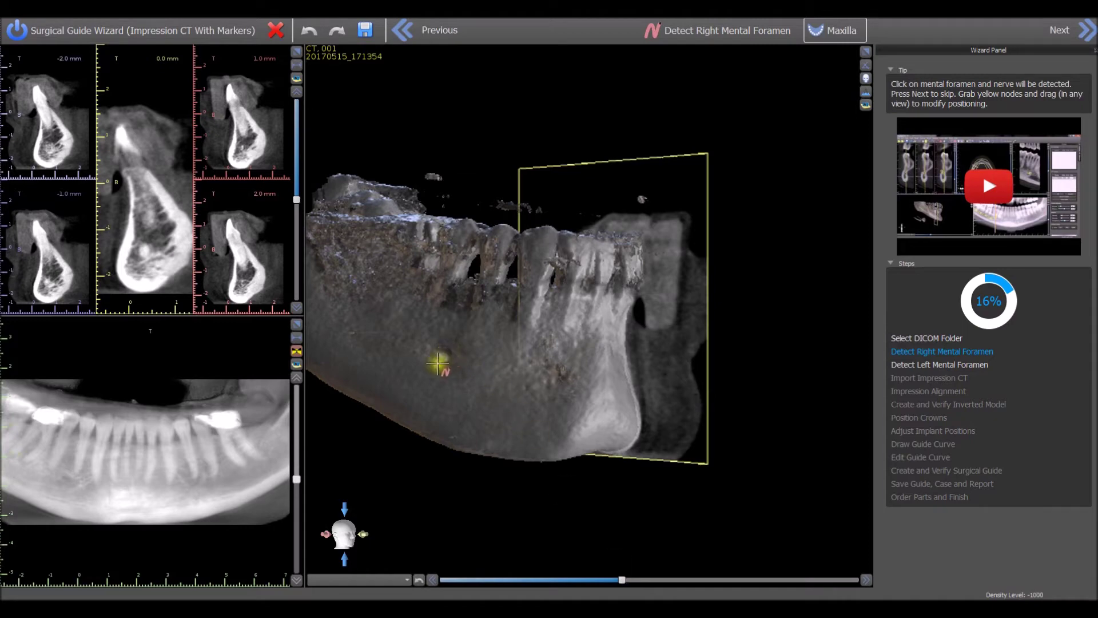
click(444, 359)
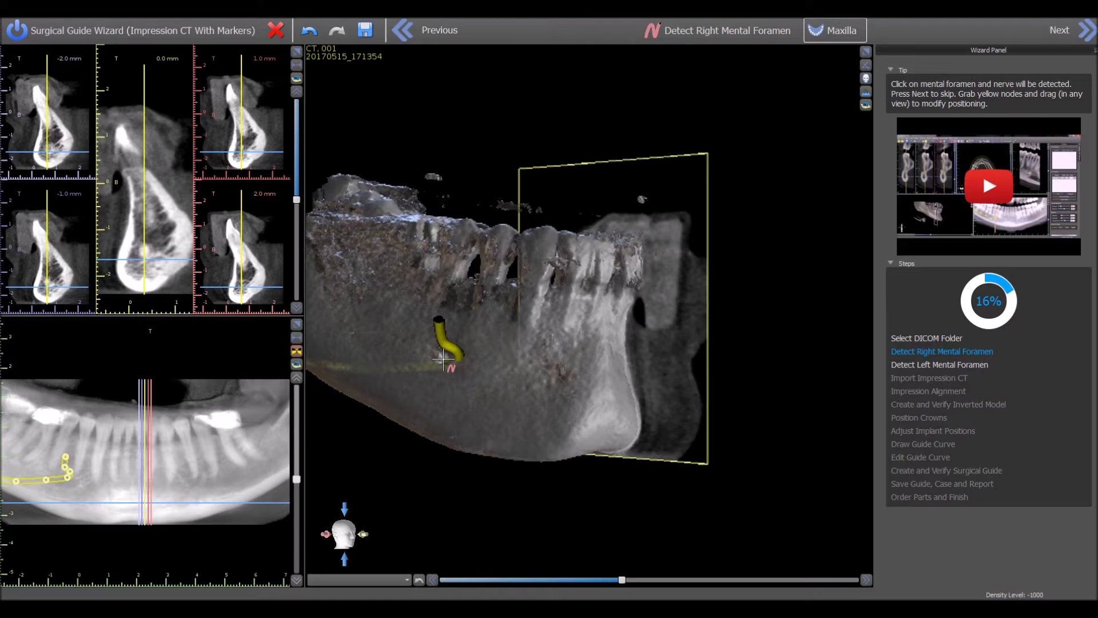
click(1086, 40)
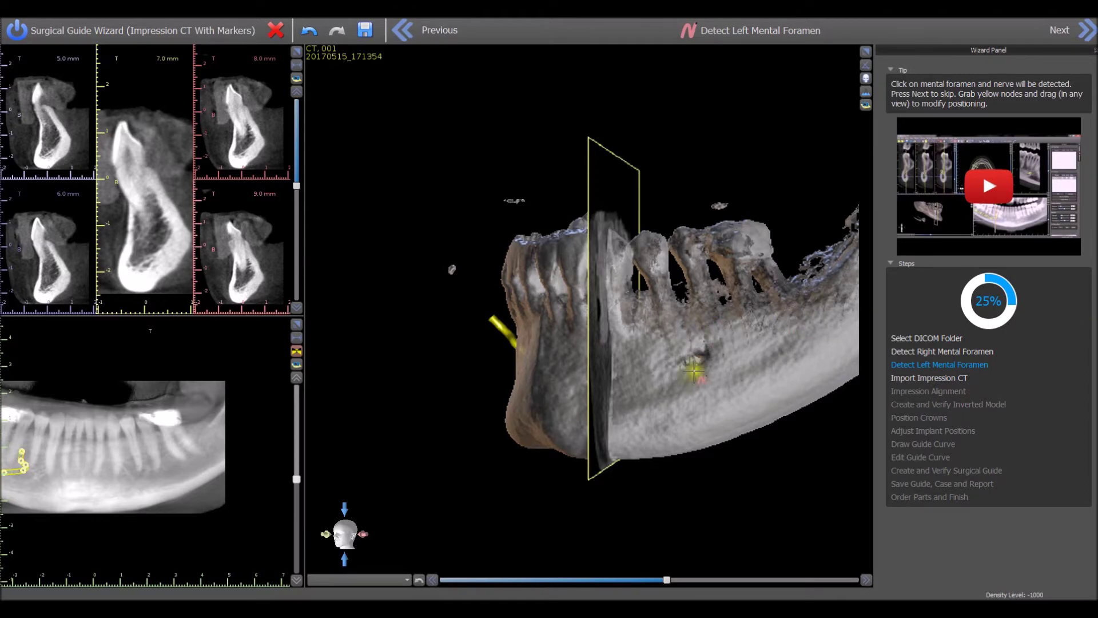
Trace a left mental nerve from its foramen, then restart detection and discard that trace
click(692, 362)
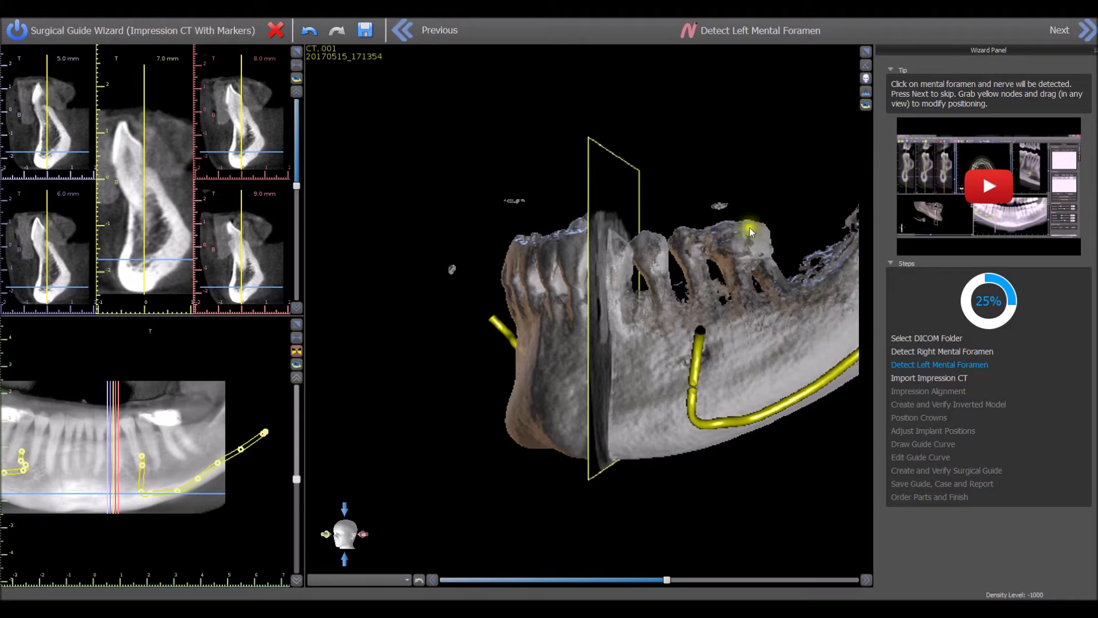
click(729, 40)
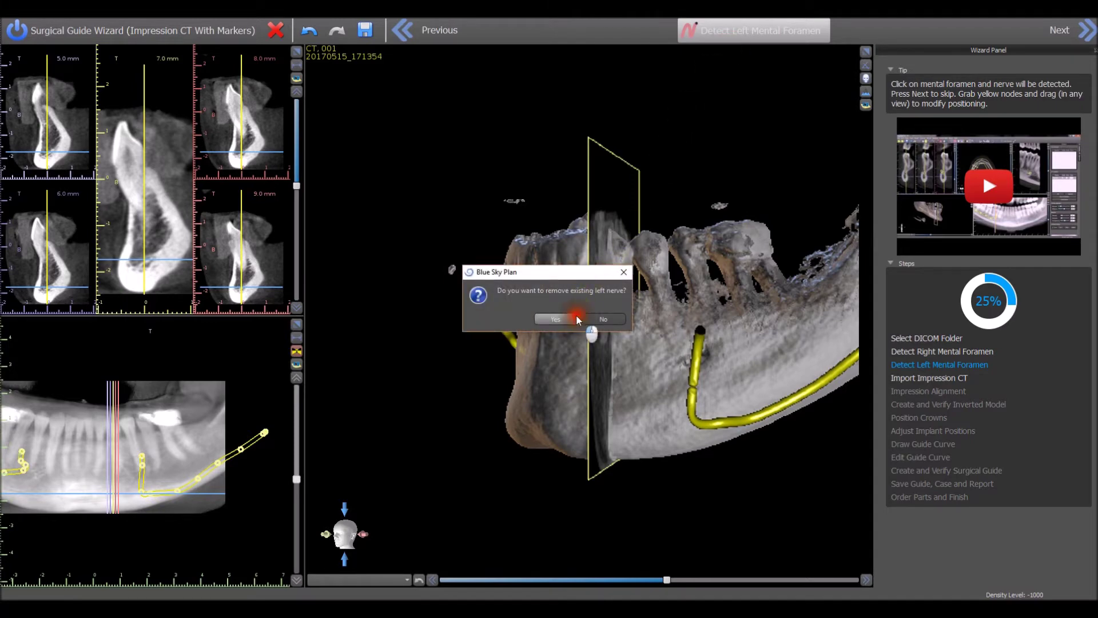
click(555, 319)
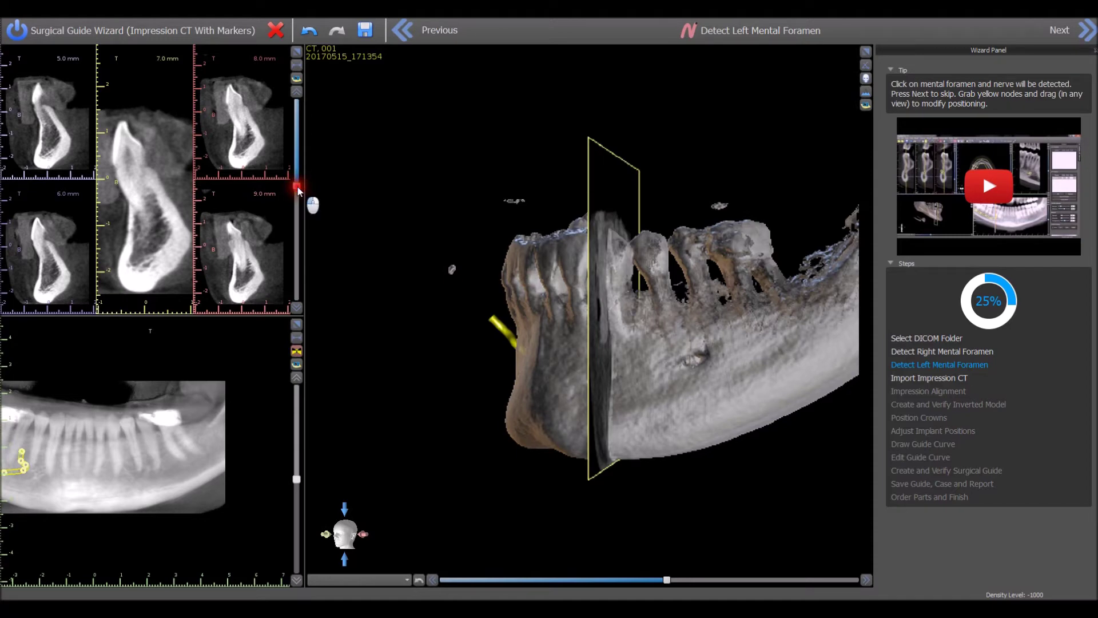
Step the cross-sections to the left foramen and mark it to retrace the left nerve
drag(298, 187, 298, 167)
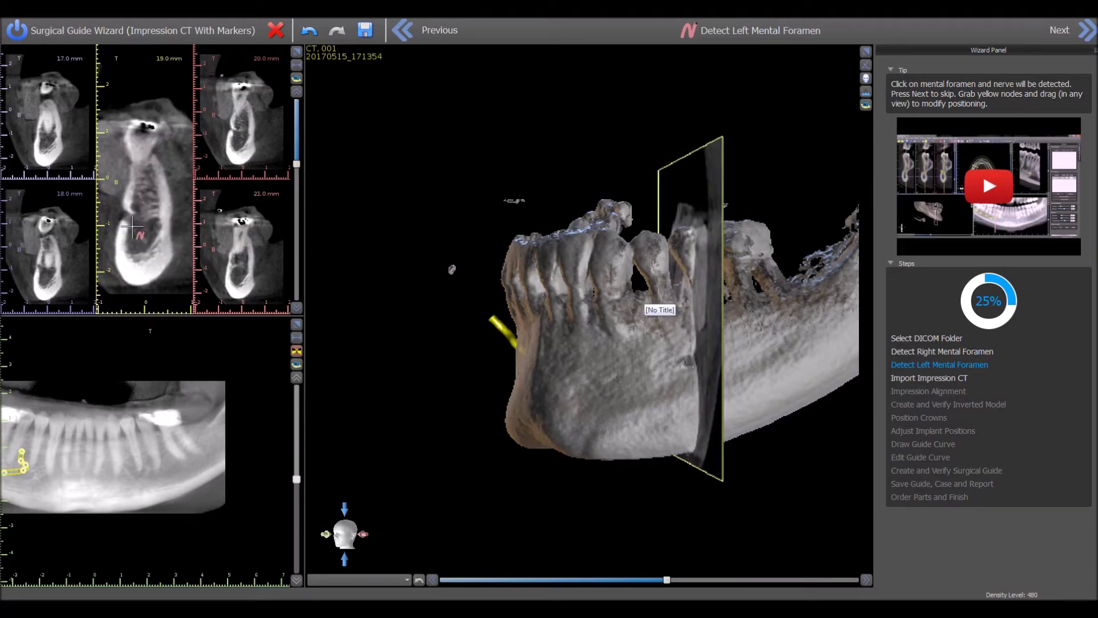
click(132, 227)
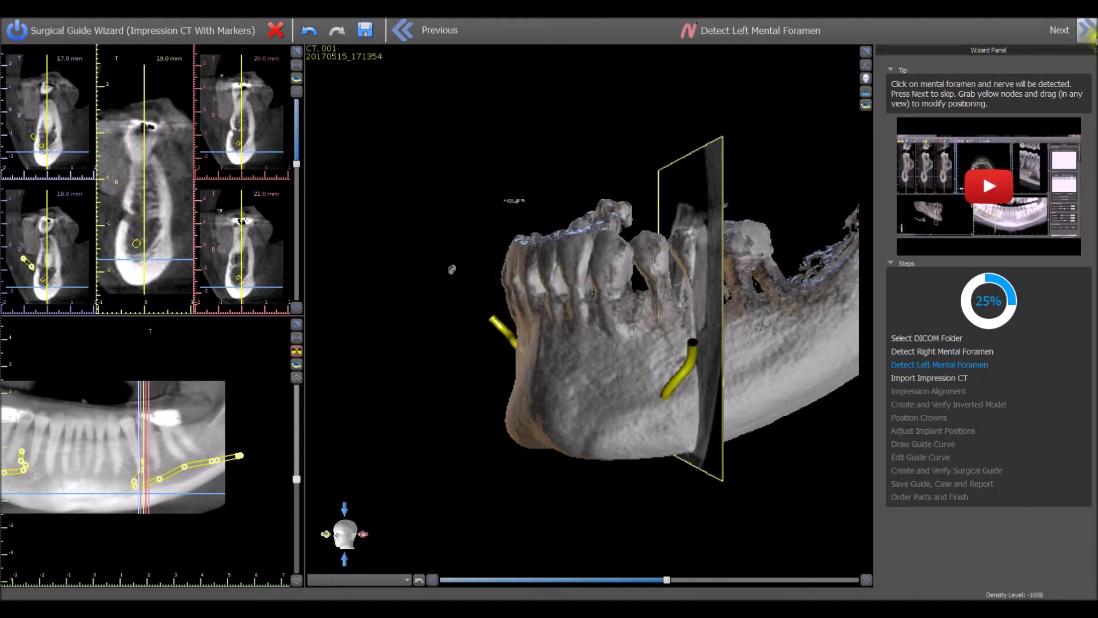
Advance to Import Impression CT and load Impression CBCT with markers.zip from the Desktop
click(1087, 30)
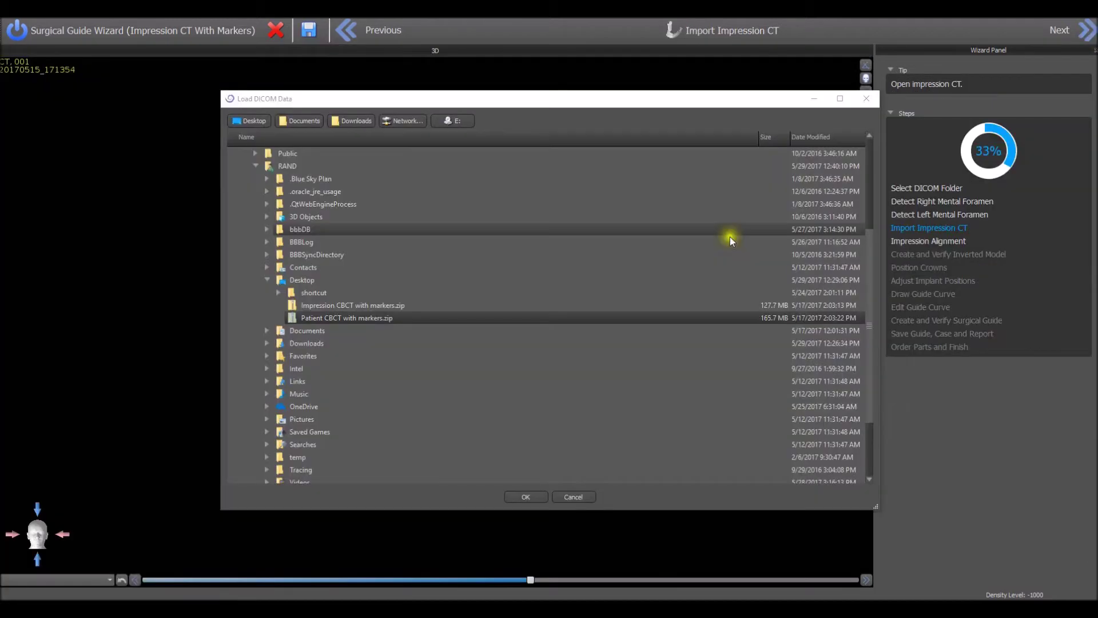
click(245, 126)
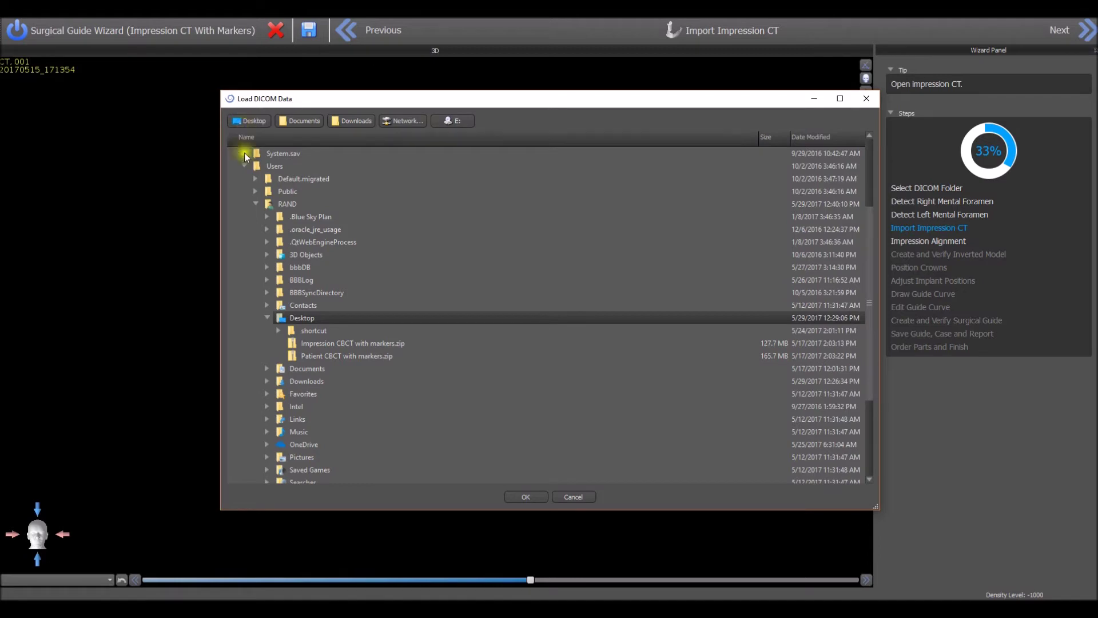
click(319, 344)
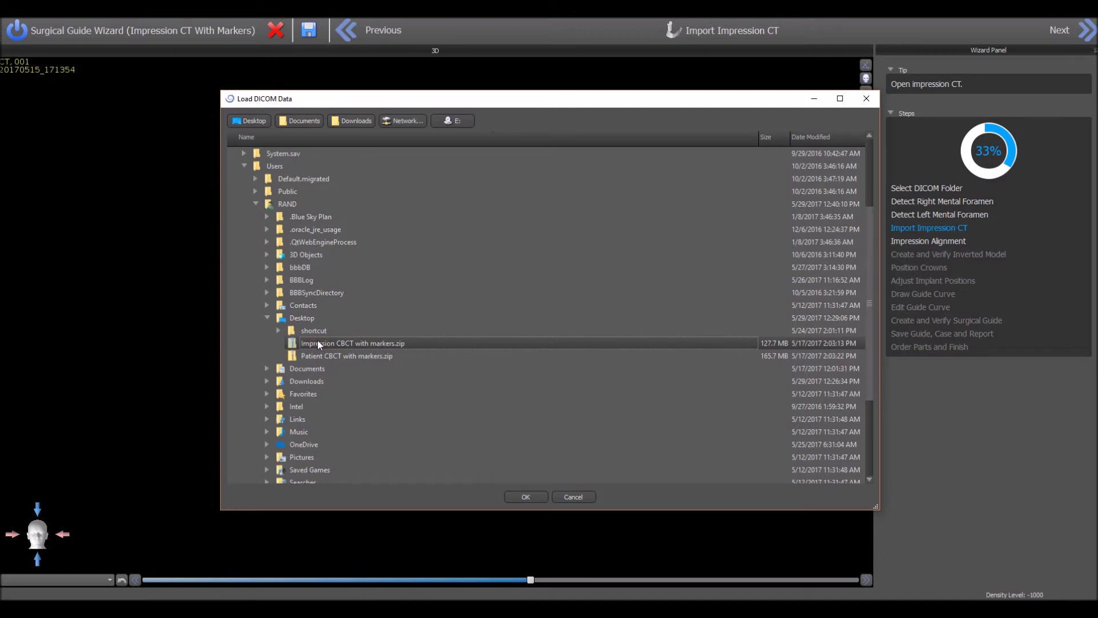
click(528, 487)
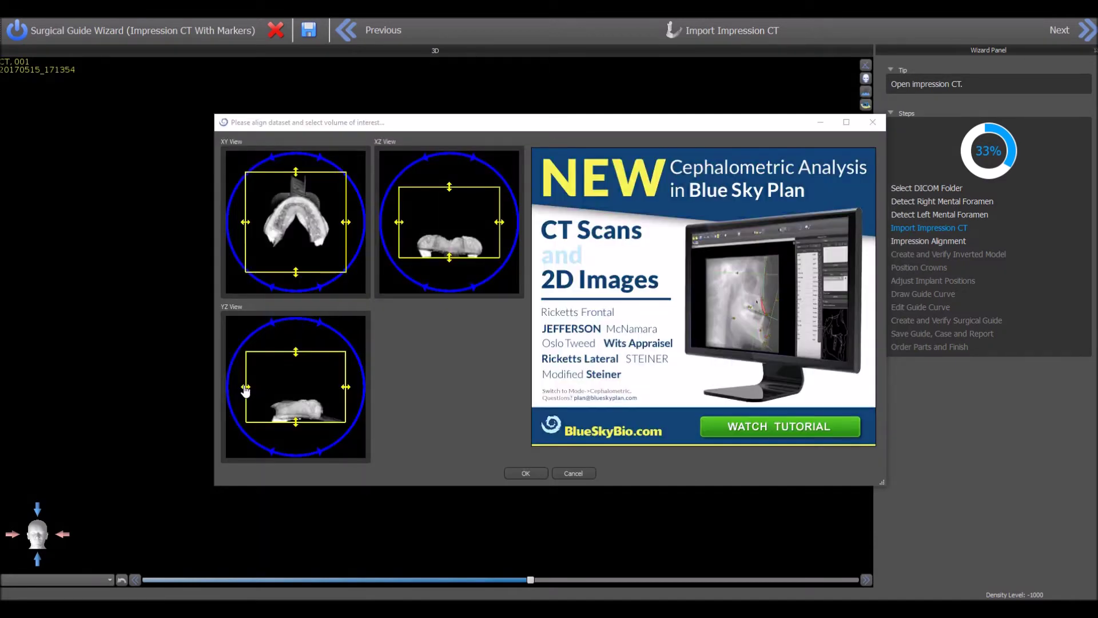
Crop the impression volume box inward on all sides in the XY and YZ views and accept it
drag(246, 390, 250, 393)
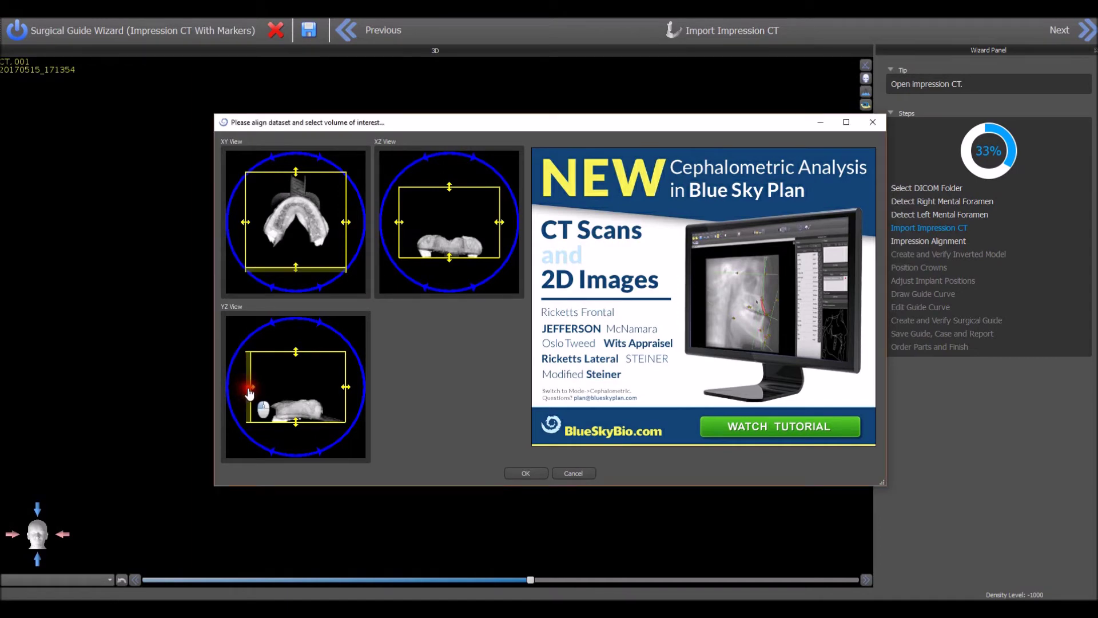
drag(250, 393, 265, 394)
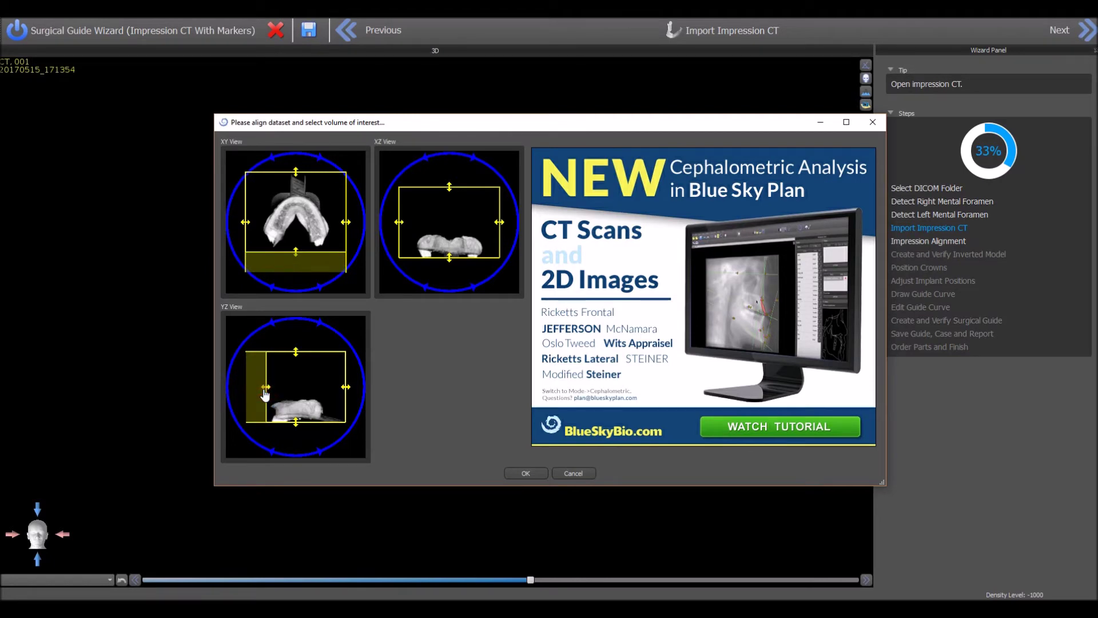
mouse_move(296, 351)
mouse_down()
mouse_move(294, 400)
mouse_move(347, 392)
mouse_move(330, 393)
mouse_up()
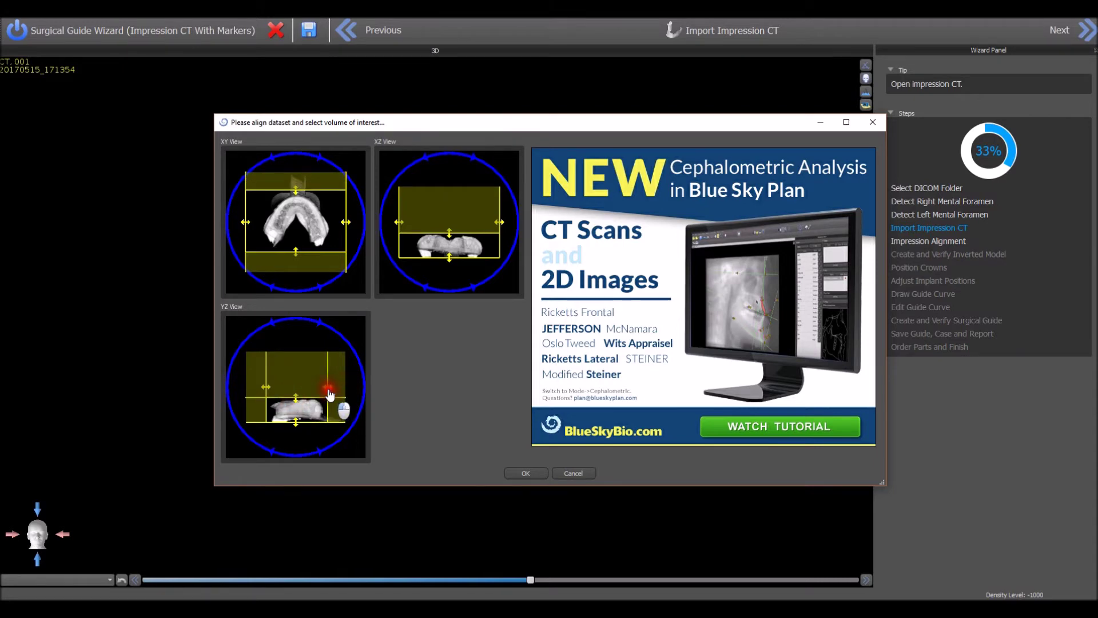
drag(346, 222, 330, 228)
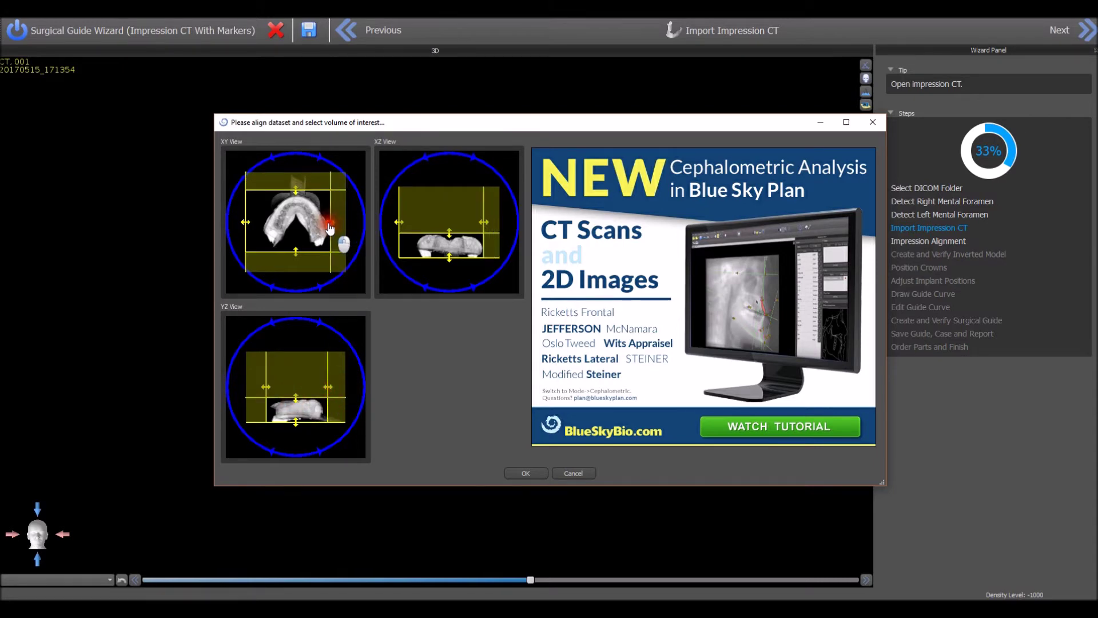
drag(246, 227, 260, 227)
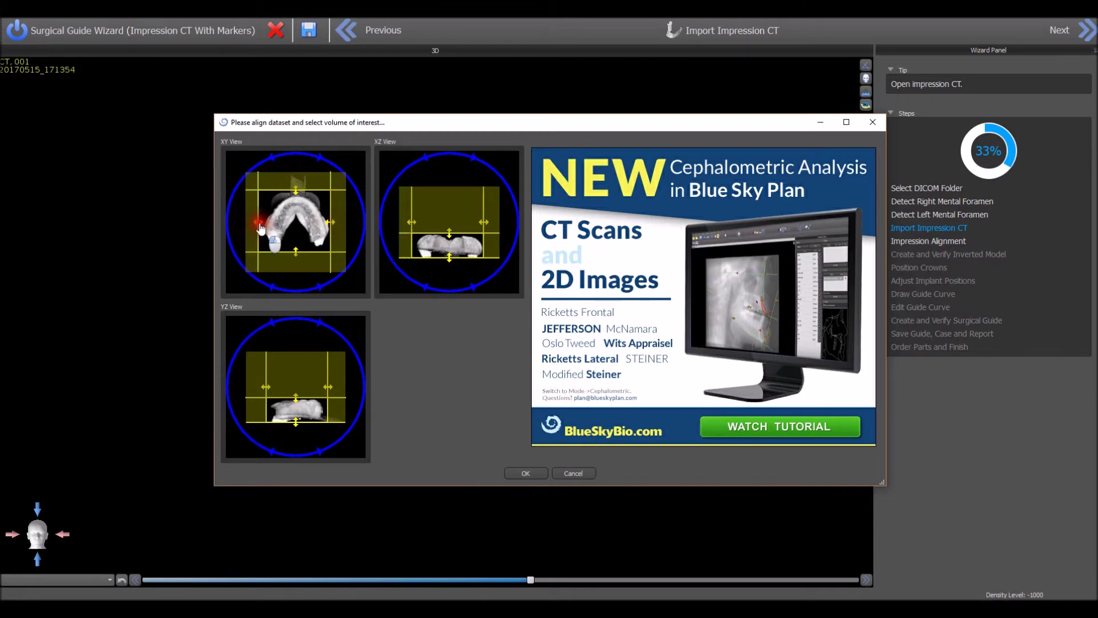
click(522, 473)
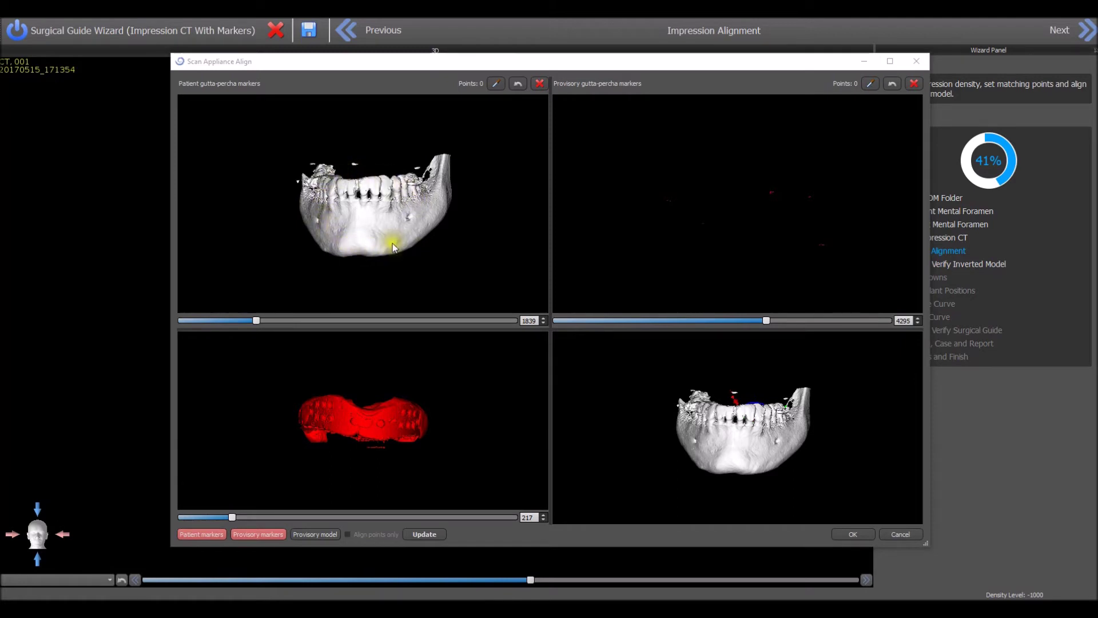
Tilt the patient jaw, raise its density to 2213, zoom in, and begin picking points
drag(367, 166, 360, 259)
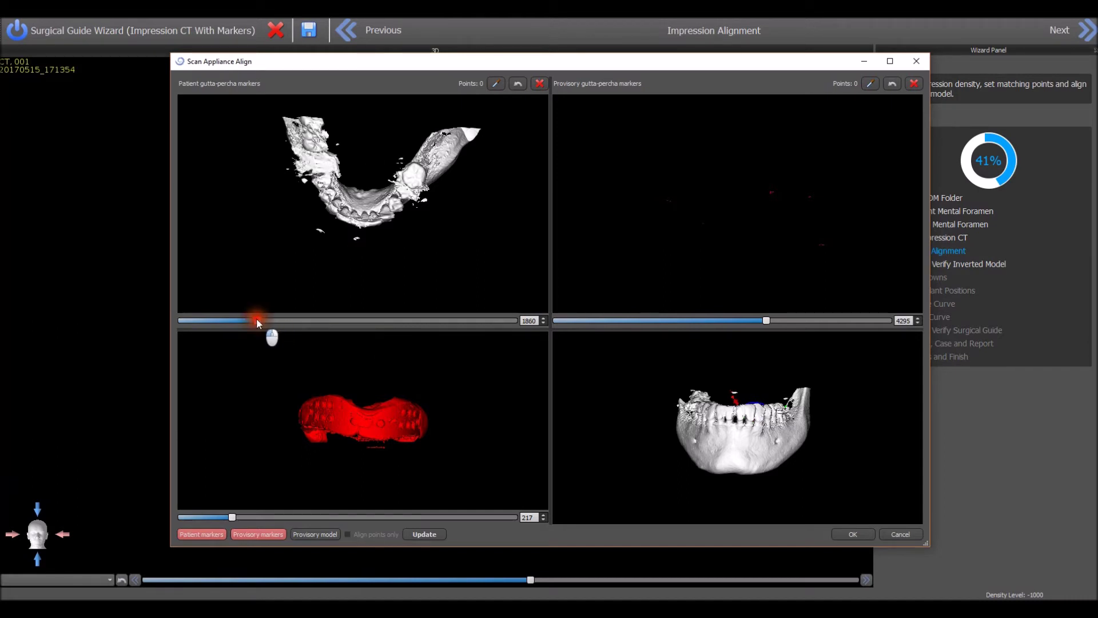
drag(256, 321, 277, 321)
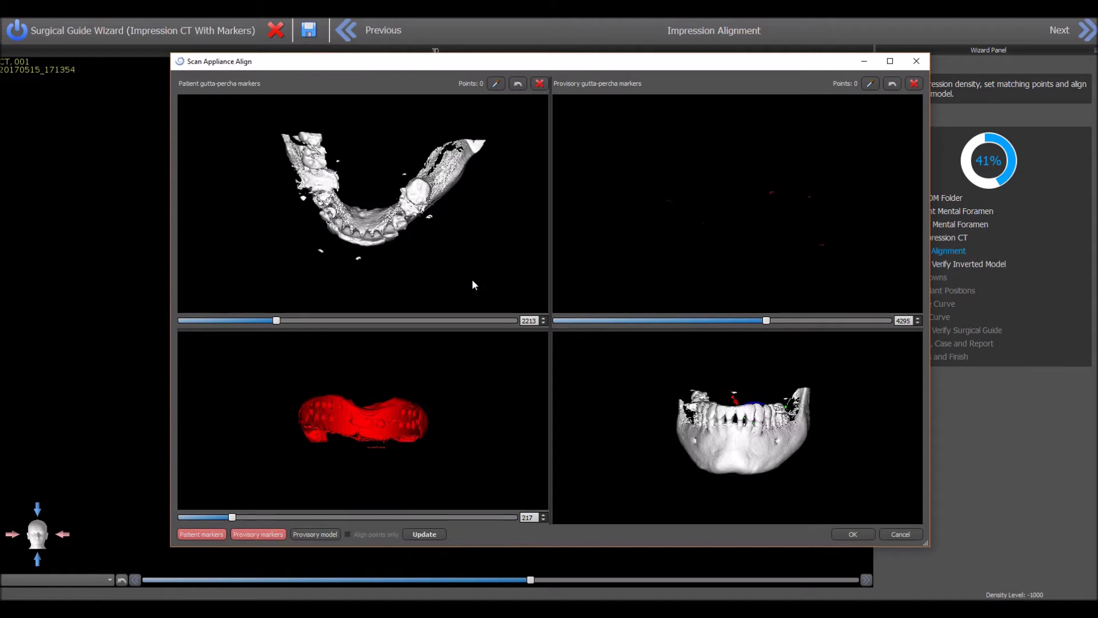
scroll(472, 279, up, 3)
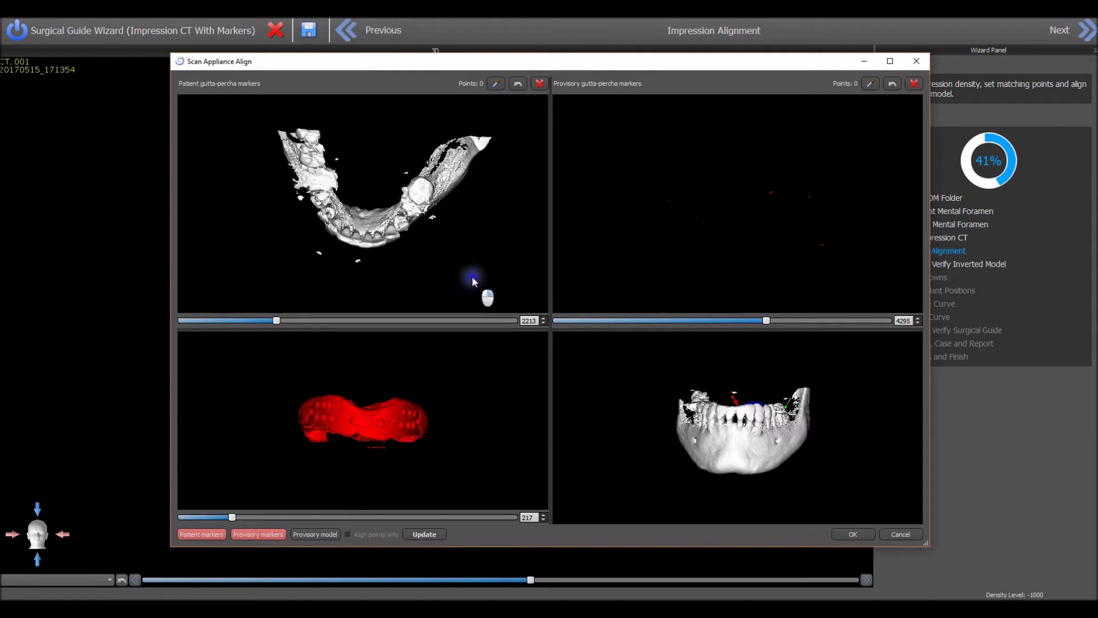
scroll(465, 246, up, 3)
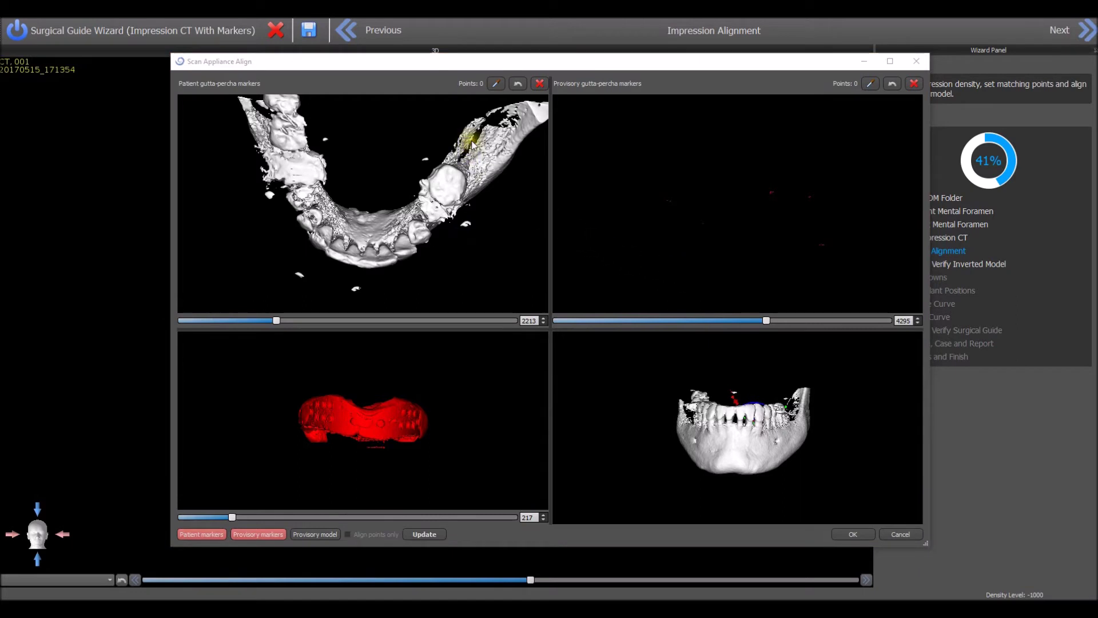
click(496, 84)
Turn on point picking and mark six gutta-percha marker points around the patient jaw arch
click(494, 85)
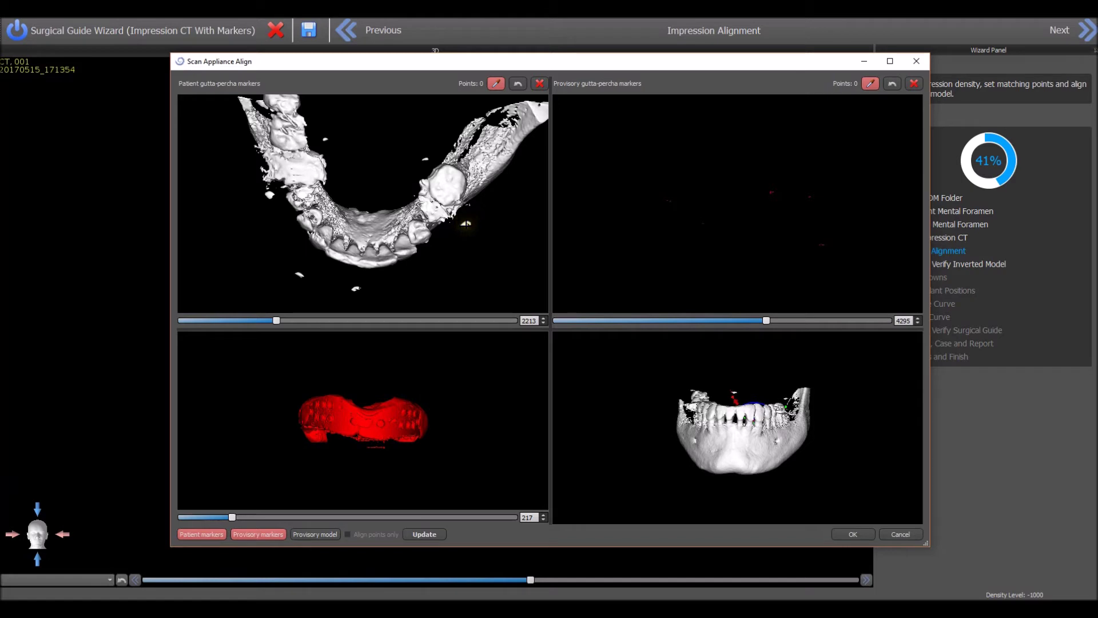
click(465, 224)
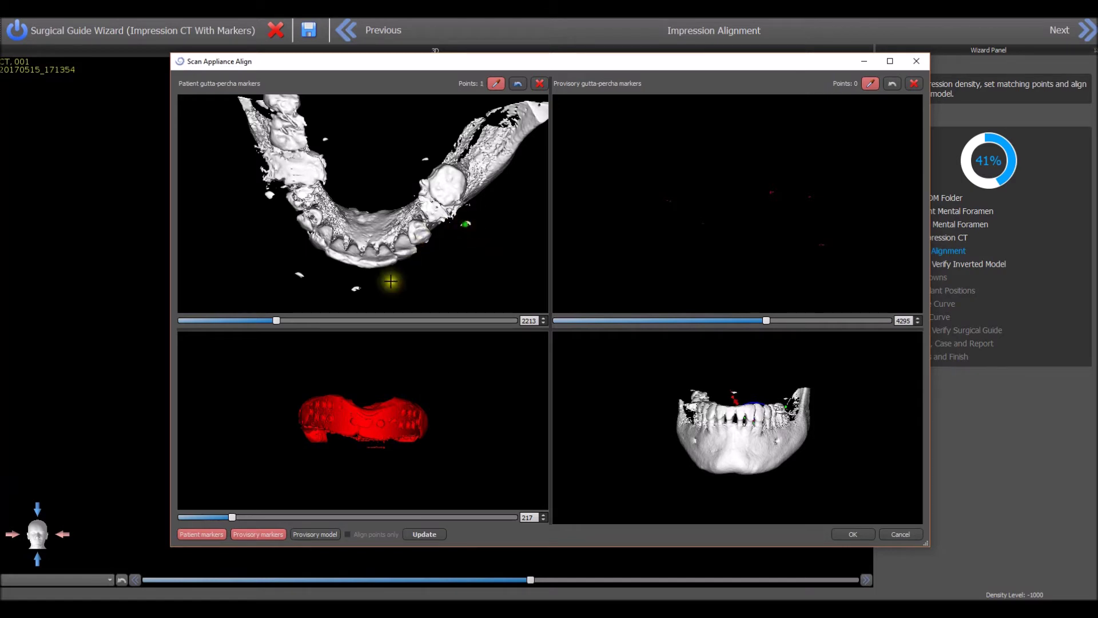
click(356, 289)
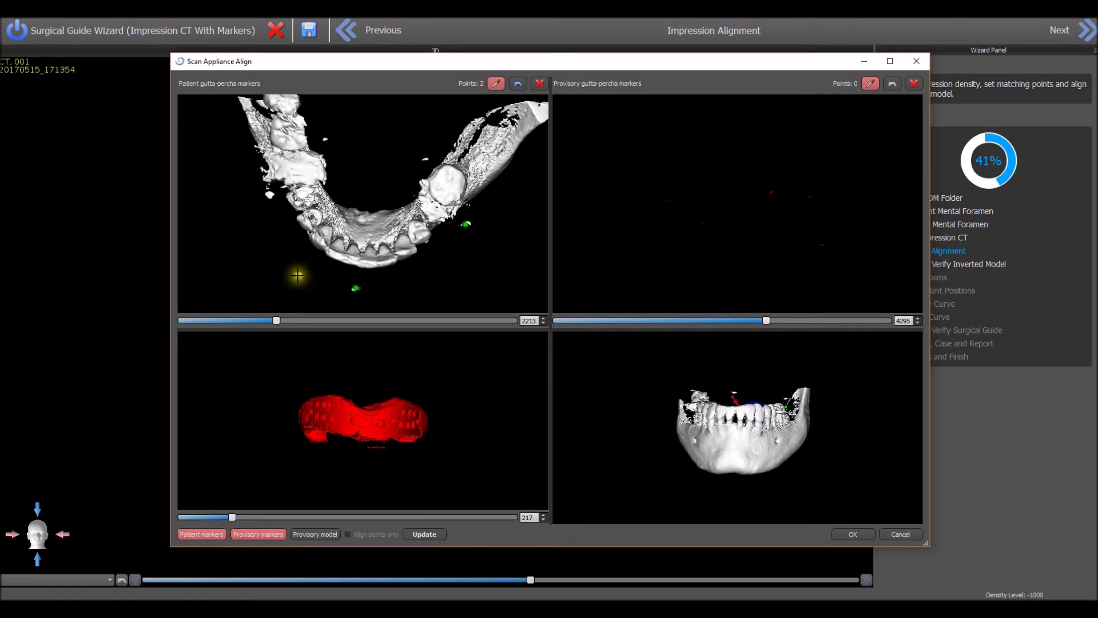
click(300, 275)
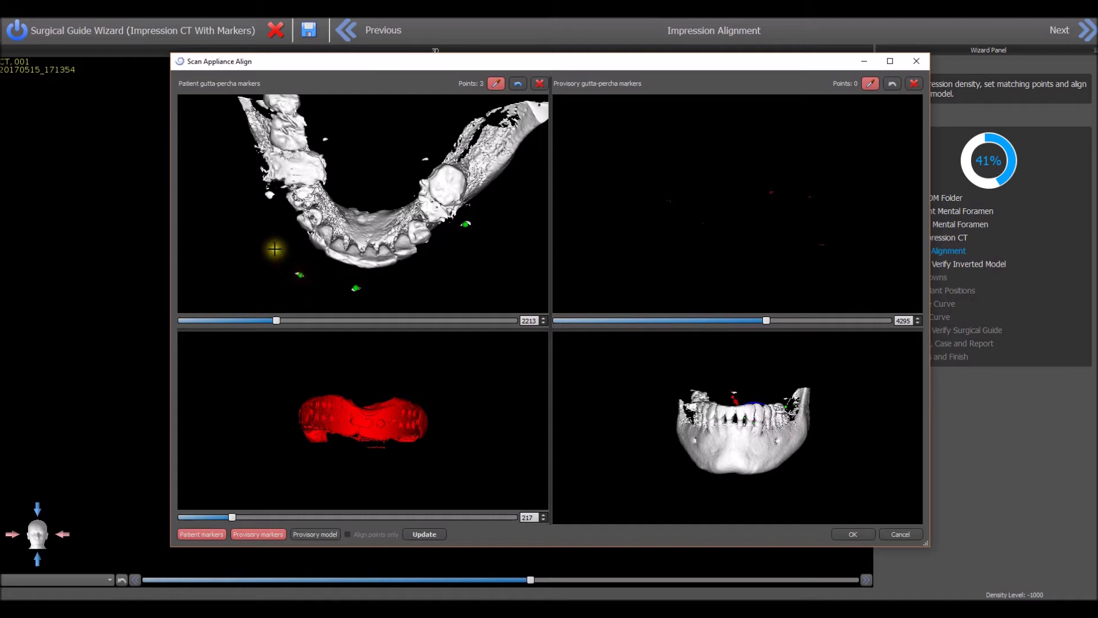
click(268, 195)
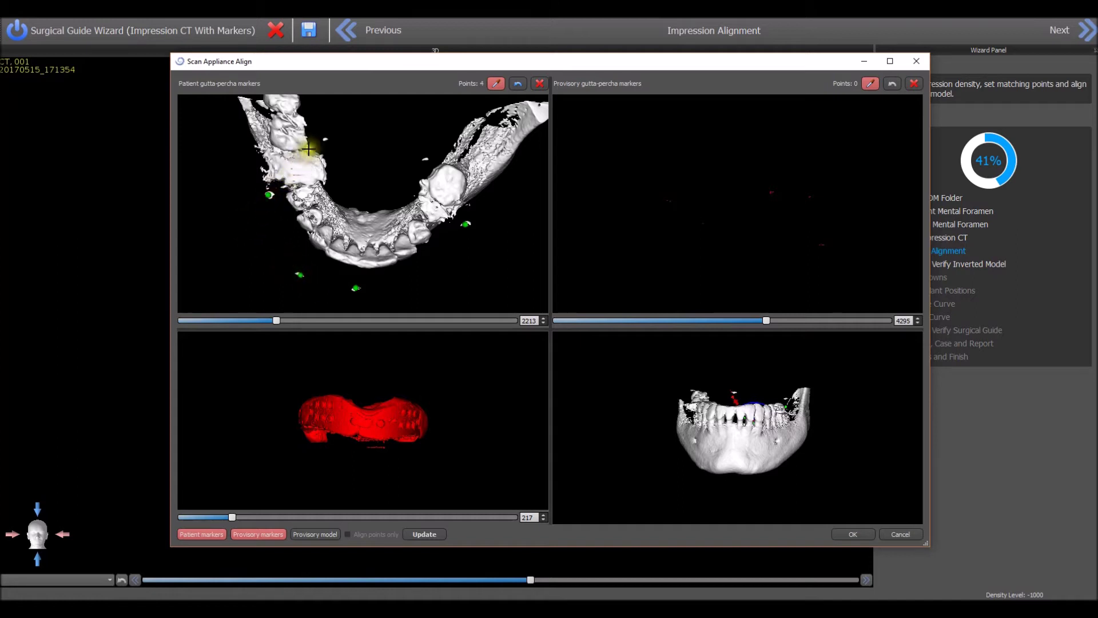
click(326, 139)
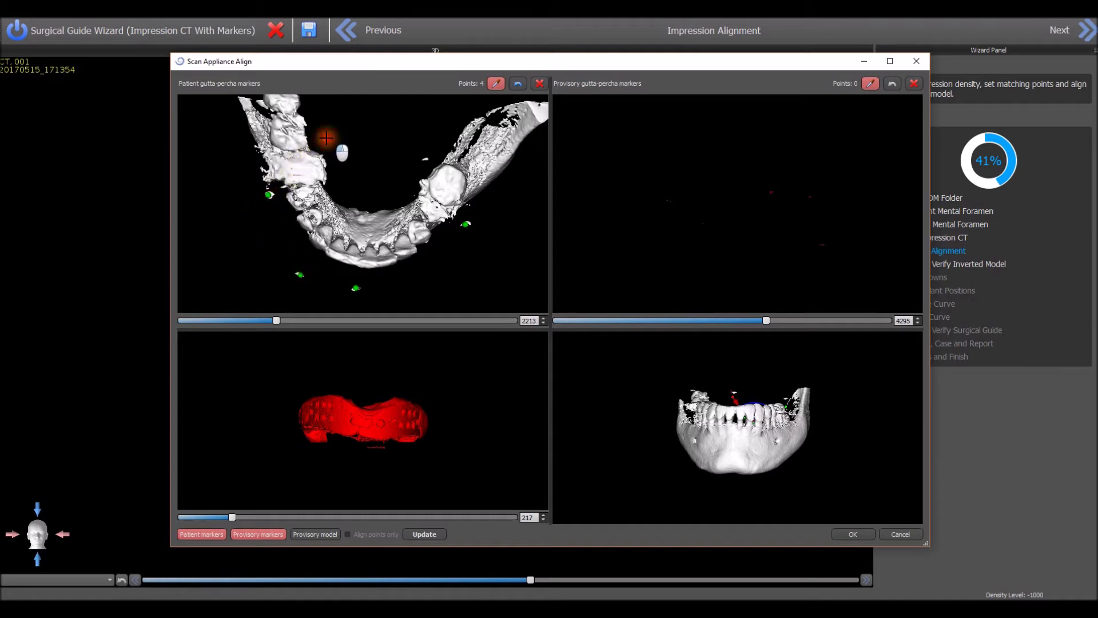
click(427, 159)
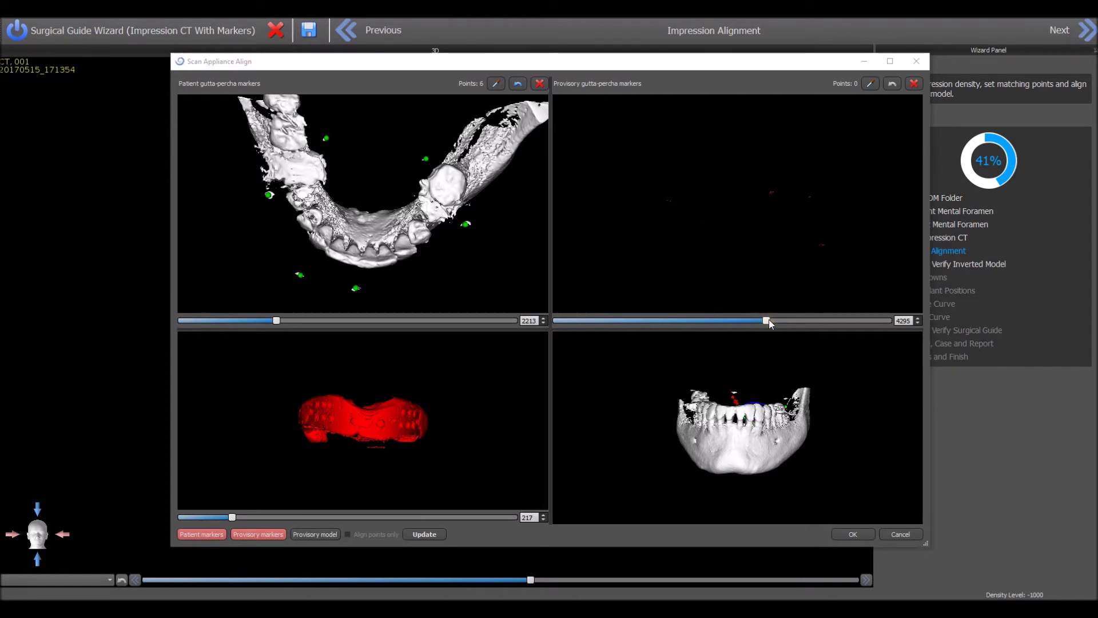
Lower the provisory scan's density to 2517 and rotate it to inspect the red markers
drag(769, 320, 668, 320)
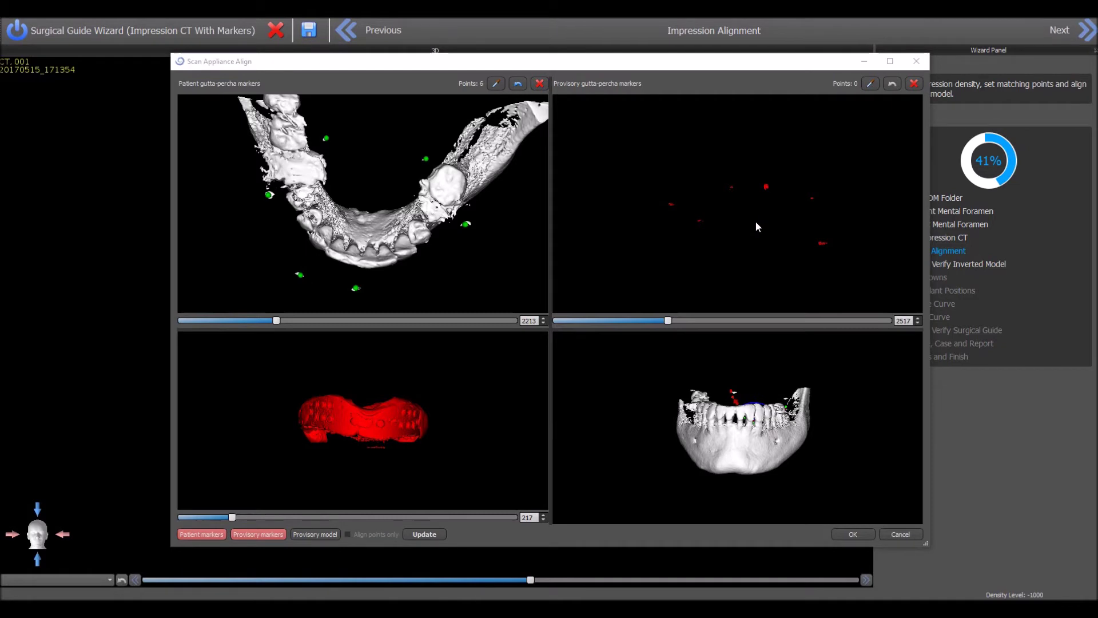
mouse_move(743, 191)
mouse_down()
mouse_move(739, 174)
mouse_move(739, 238)
mouse_up()
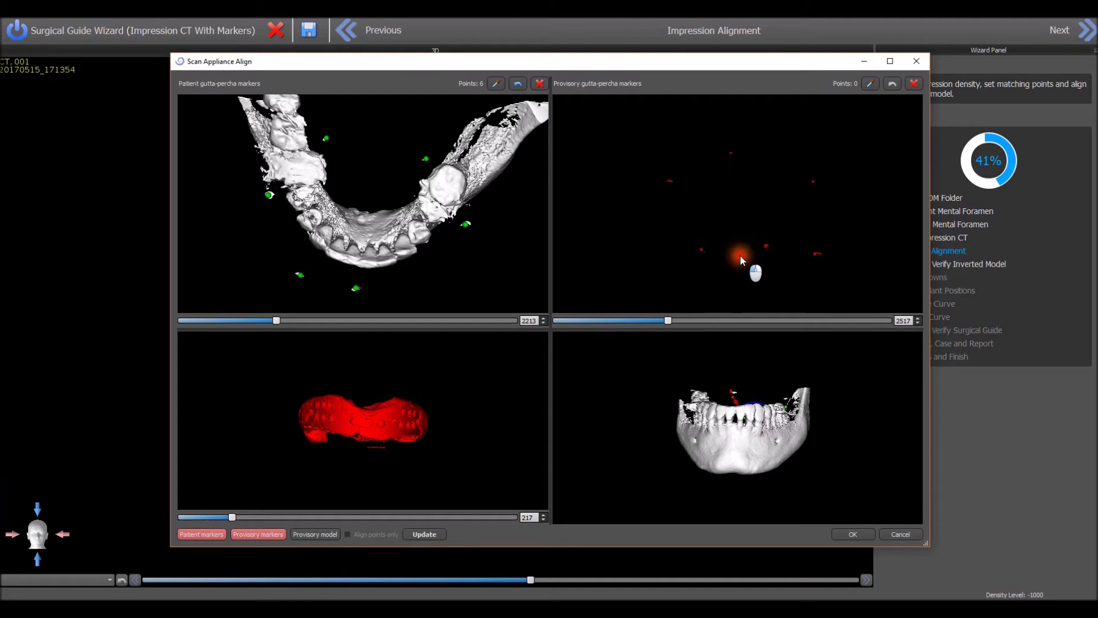
drag(740, 257, 739, 308)
Mark the six red provisory markers in the same order as the jaw points
click(870, 85)
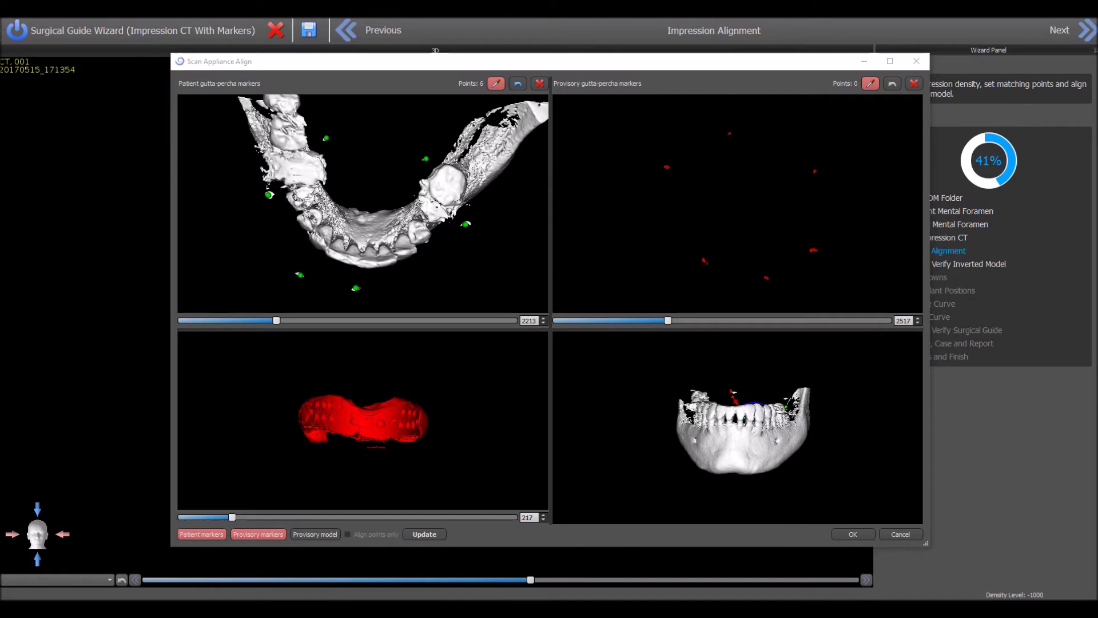
click(812, 251)
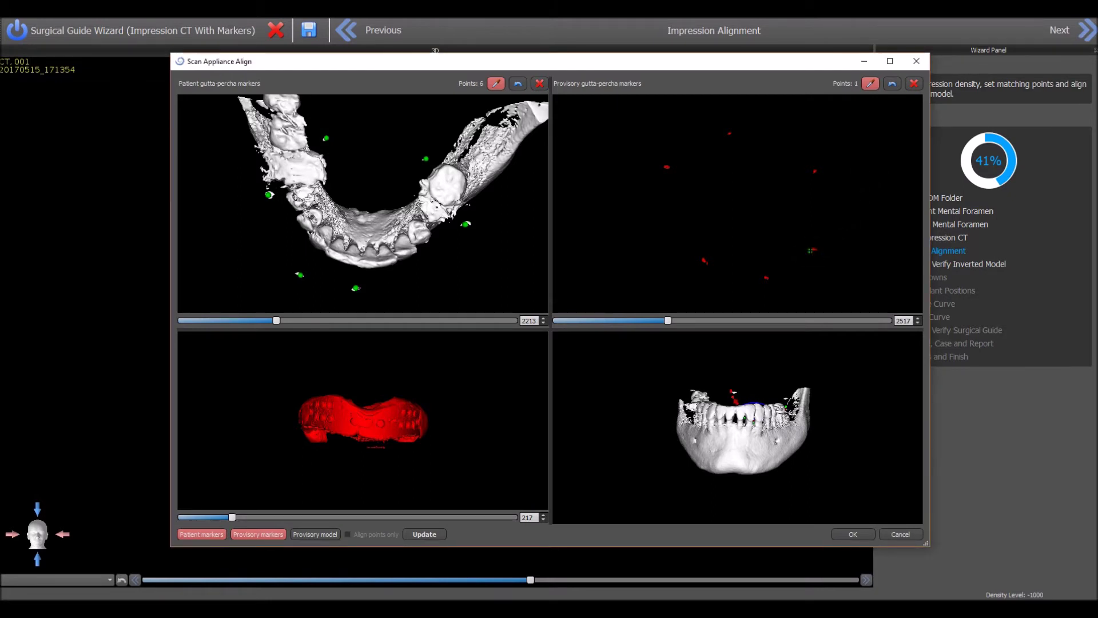
click(766, 277)
click(703, 262)
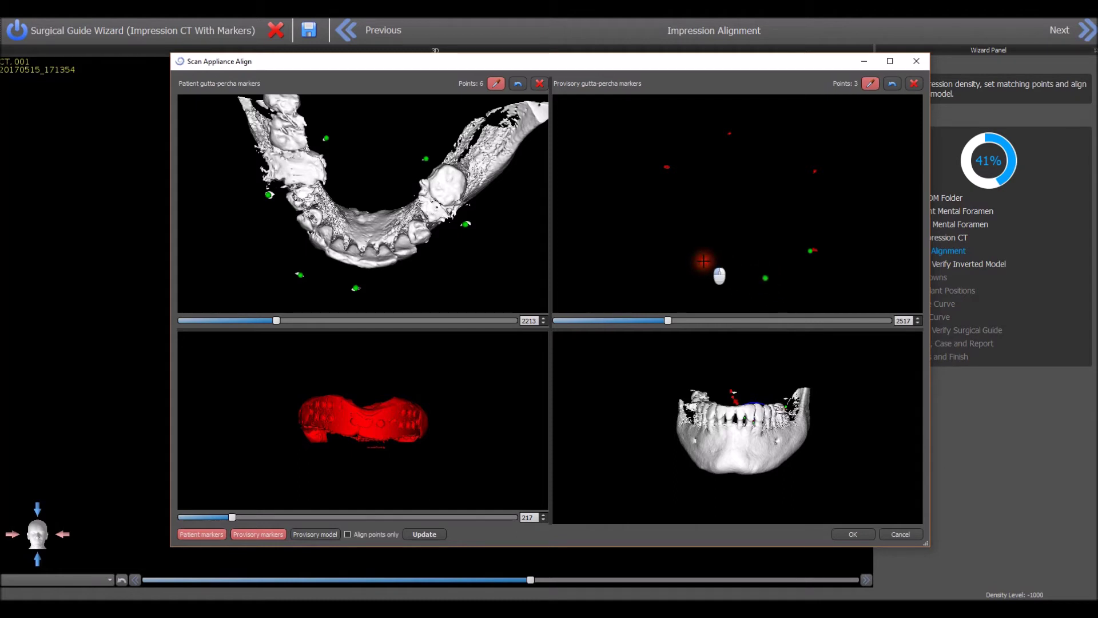
click(668, 166)
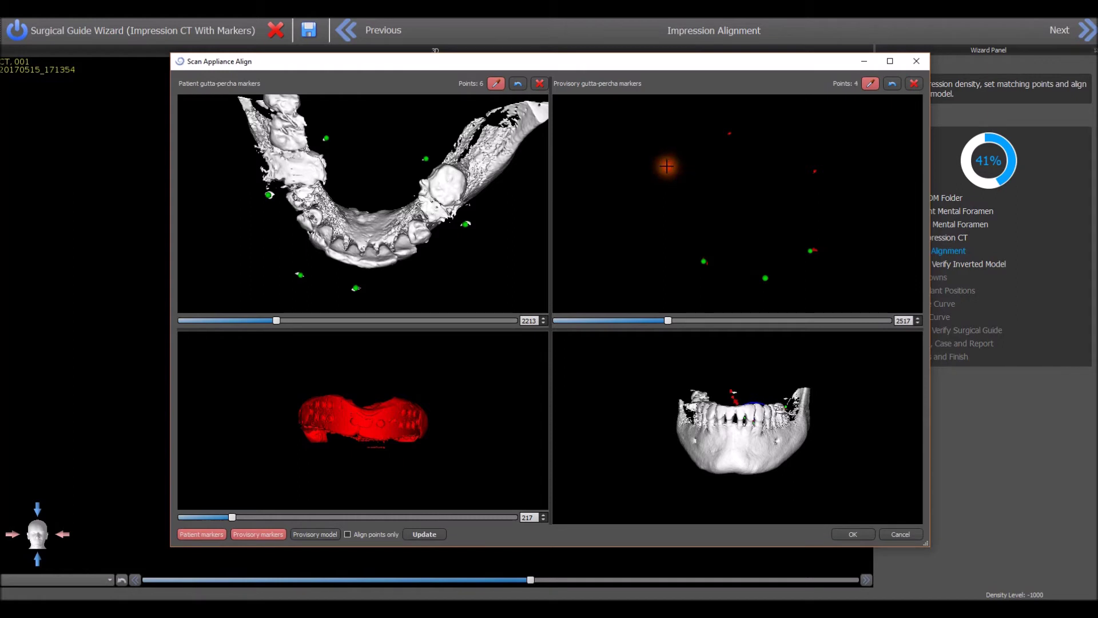
click(730, 132)
click(815, 171)
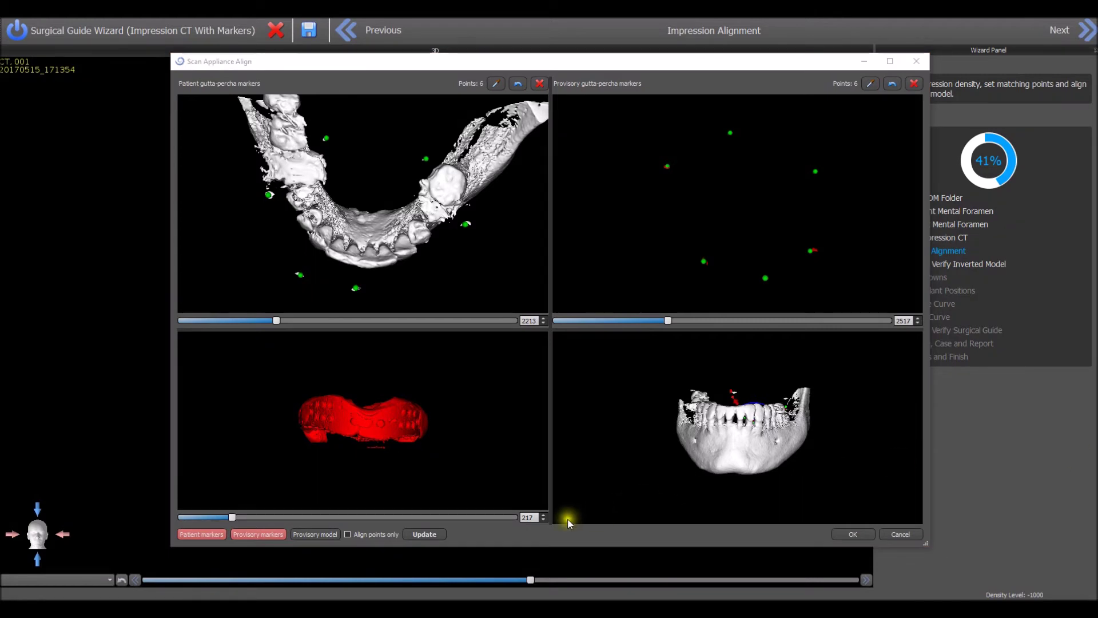
Enable Align points only and update the alignment using the six matched marker pairs
click(350, 533)
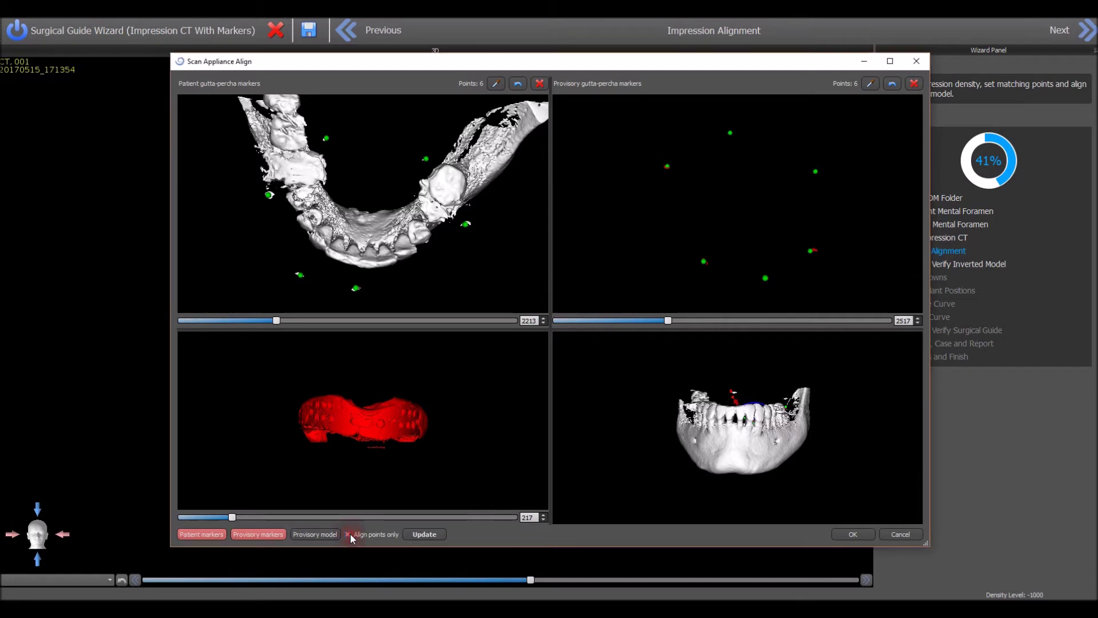
click(422, 534)
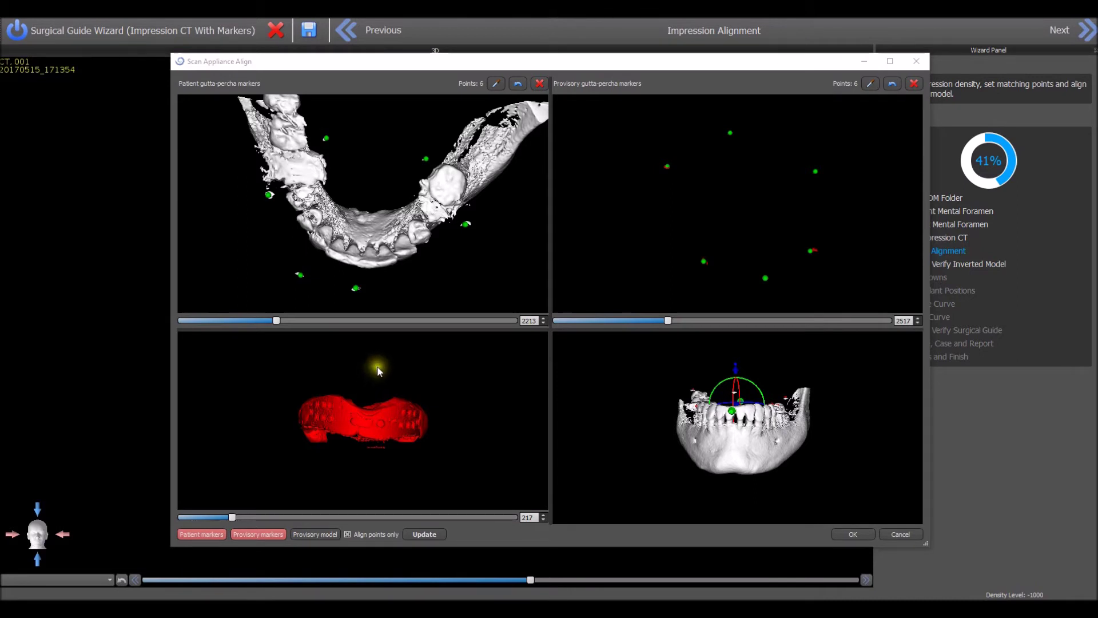
Zoom in on the red provisory model, lower its density to -299, and accept the alignment
drag(376, 367, 358, 463)
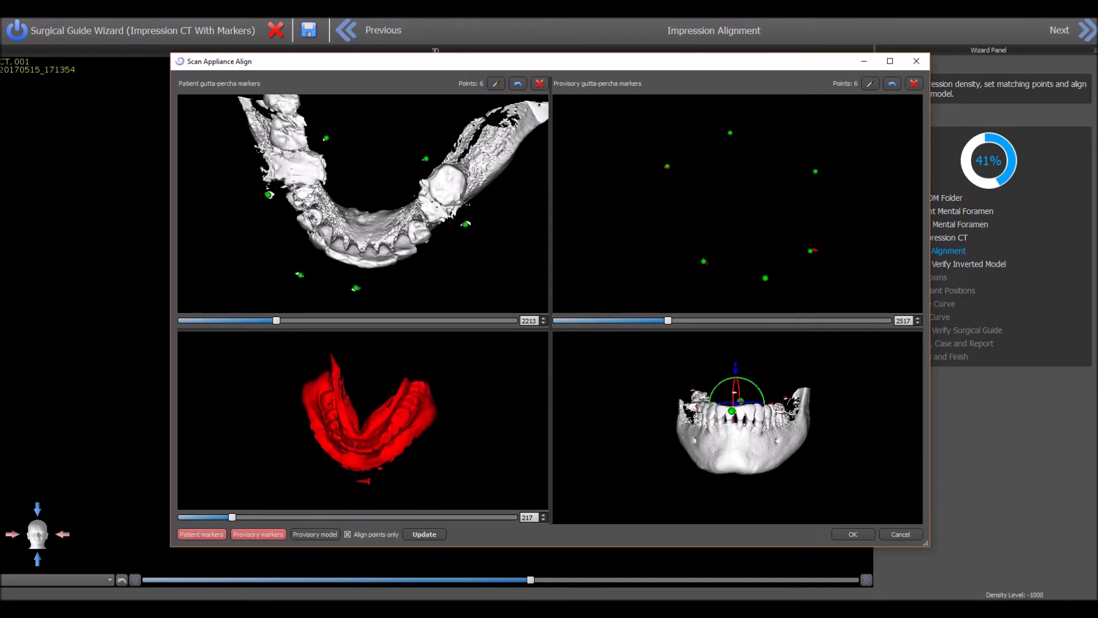
scroll(366, 466, up, 5)
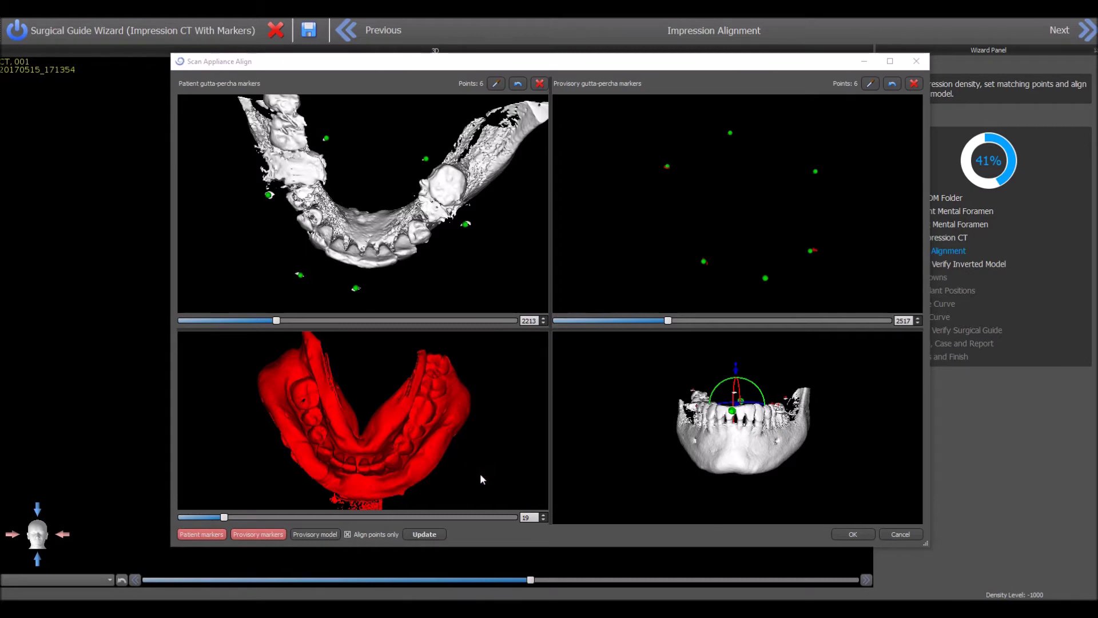
right_drag(479, 472, 480, 405)
click(258, 394)
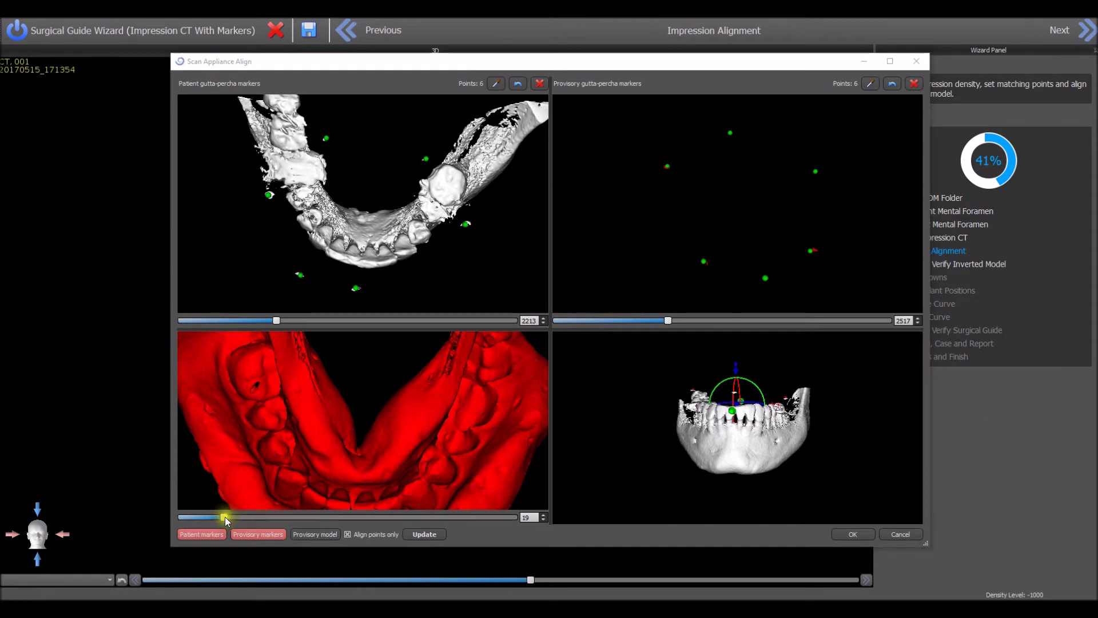
drag(224, 516, 219, 516)
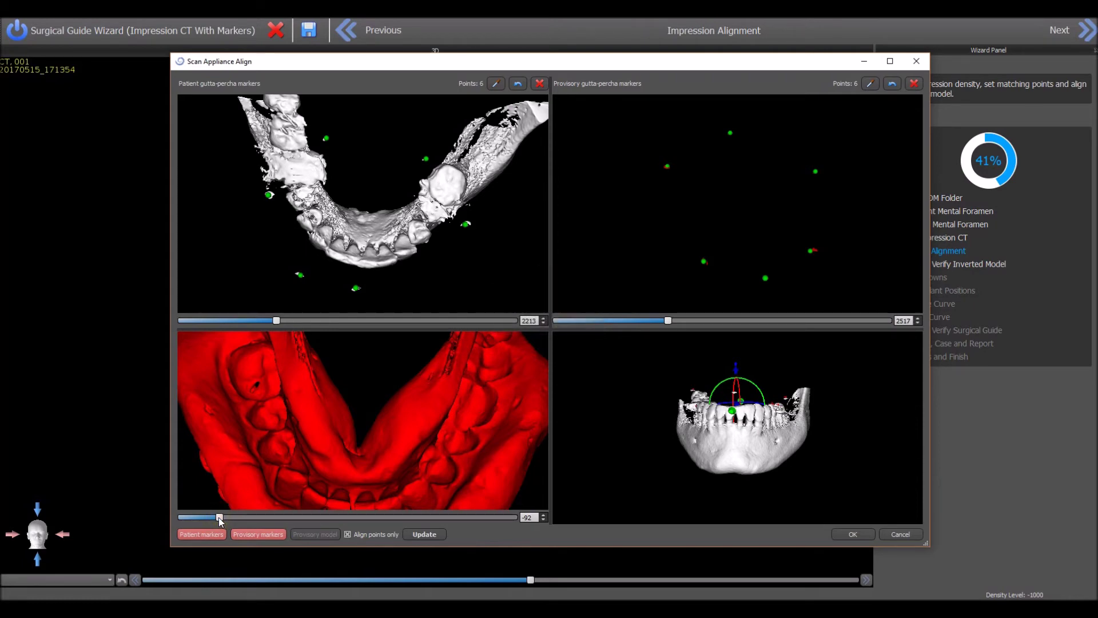
drag(218, 517, 210, 517)
click(861, 534)
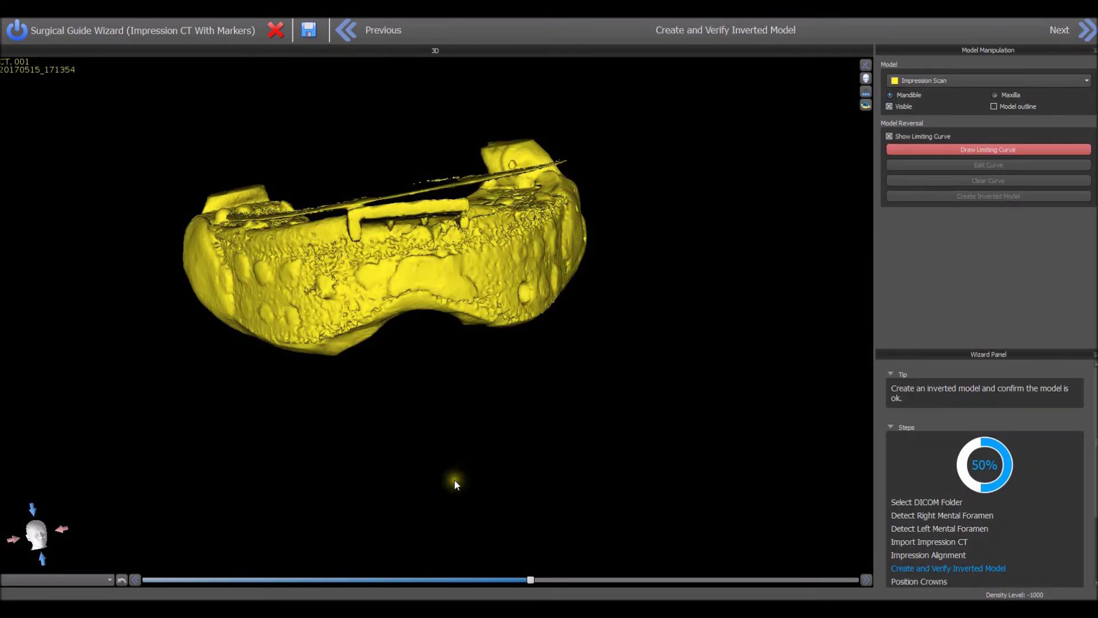
Tilt the impression scan to a top-down view and draw a closed limiting curve around the arch
drag(454, 479, 394, 88)
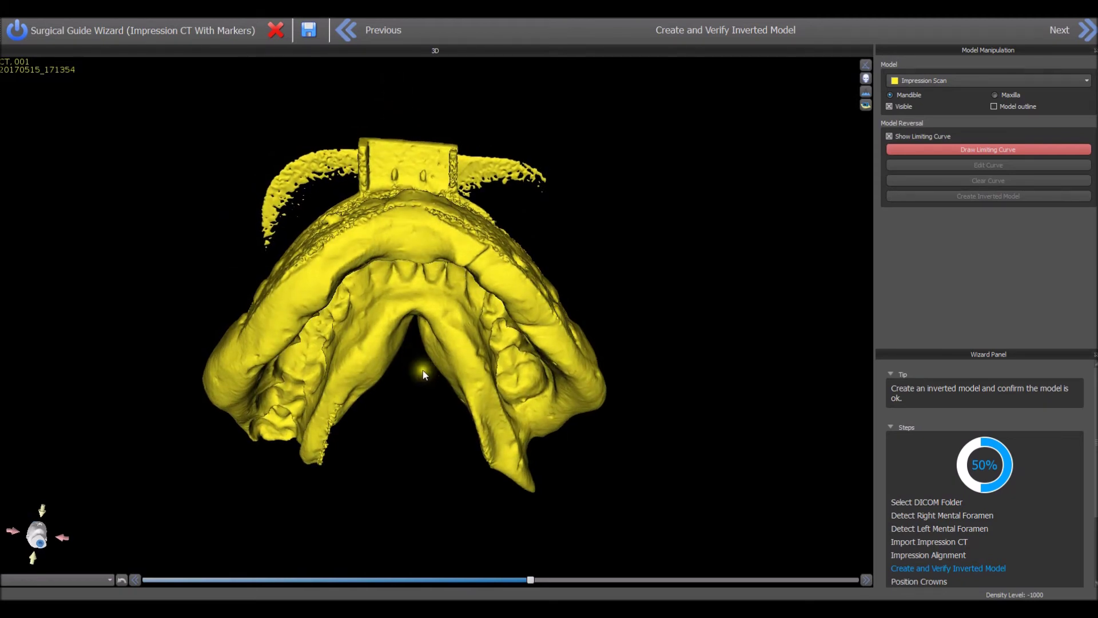
drag(422, 369, 410, 277)
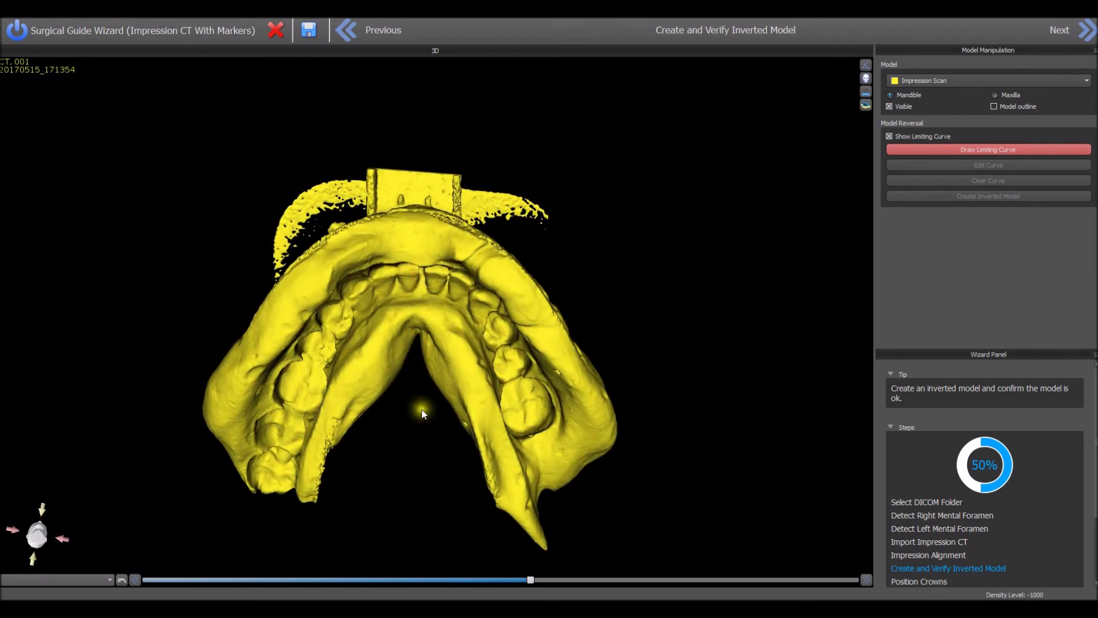
scroll(422, 454, up, 5)
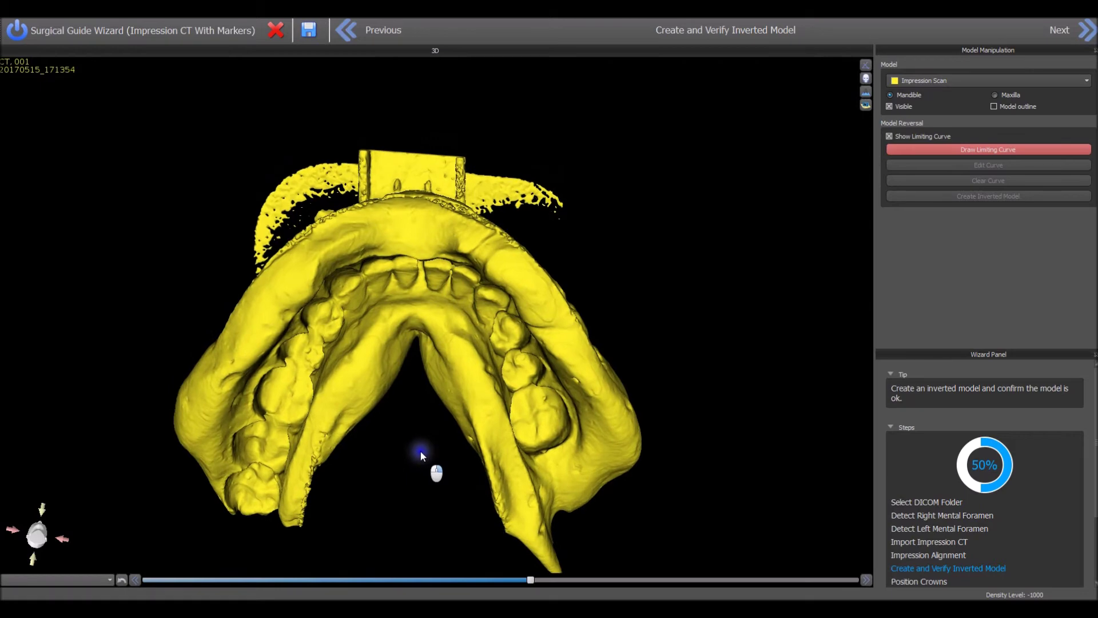
scroll(414, 414, down, 2)
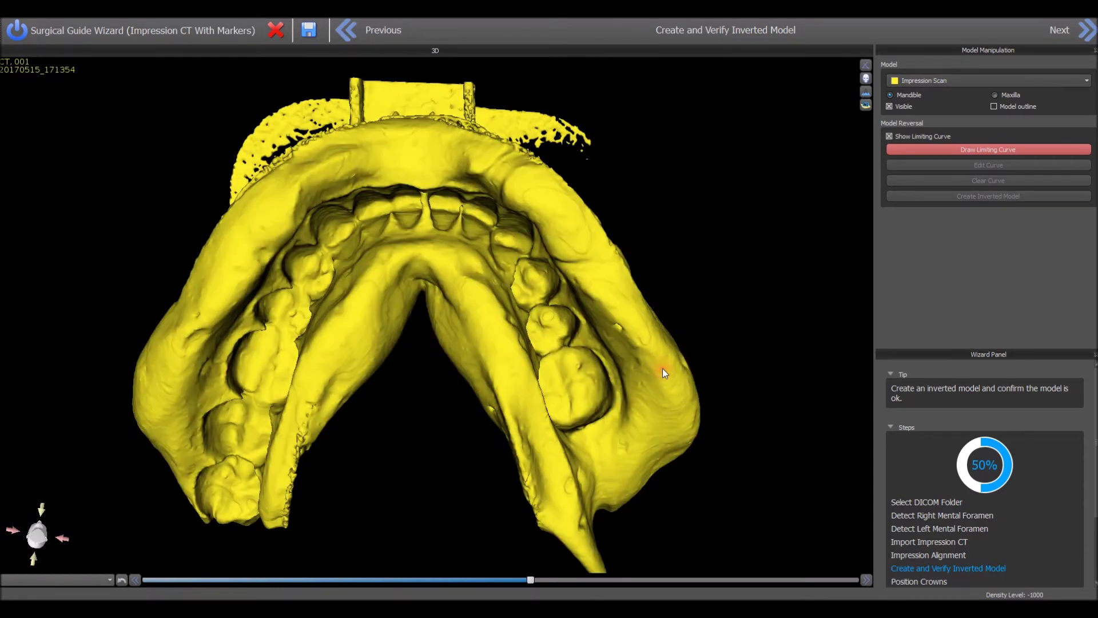
drag(662, 368, 591, 250)
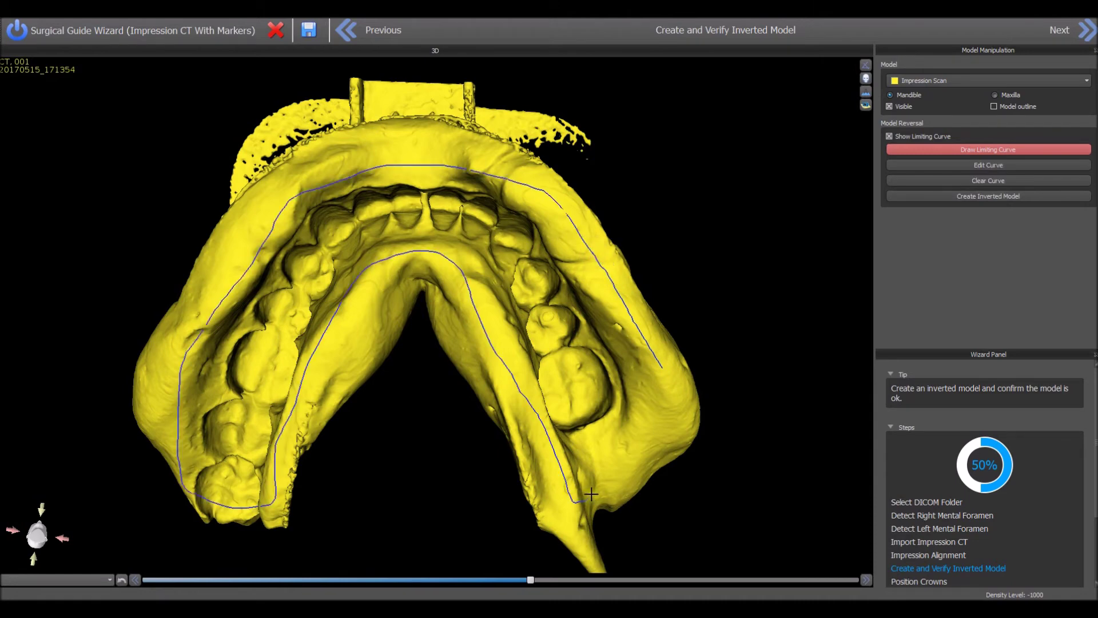
mouse_move(589, 493)
mouse_down()
mouse_move(654, 445)
mouse_move(661, 367)
mouse_up()
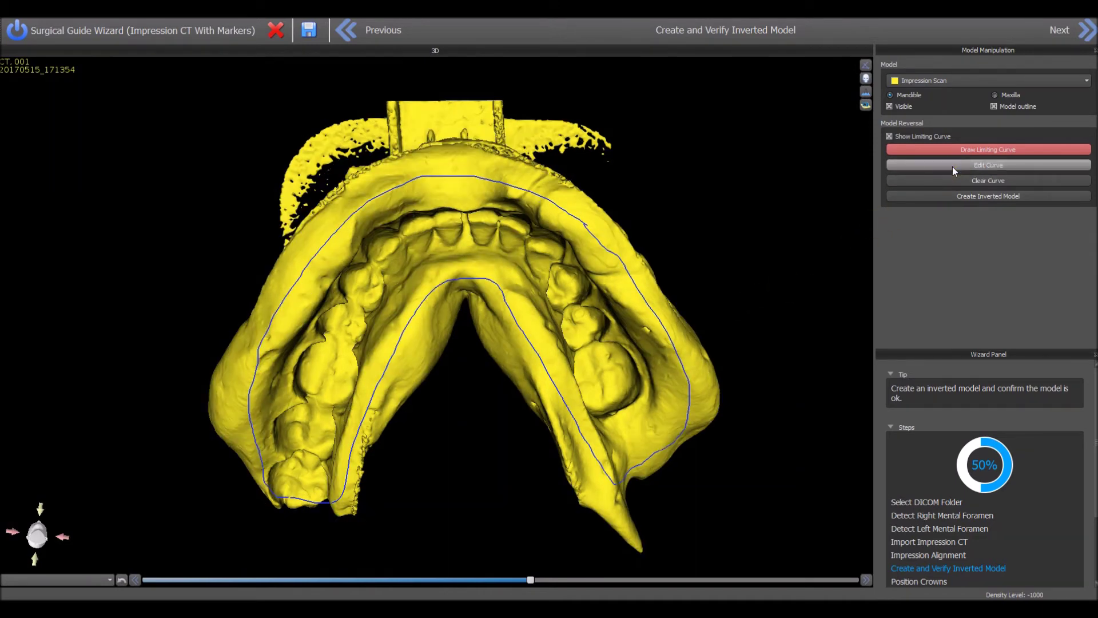
Add a control point on the curve's right side, pull it outward, then build the inverted model
click(952, 166)
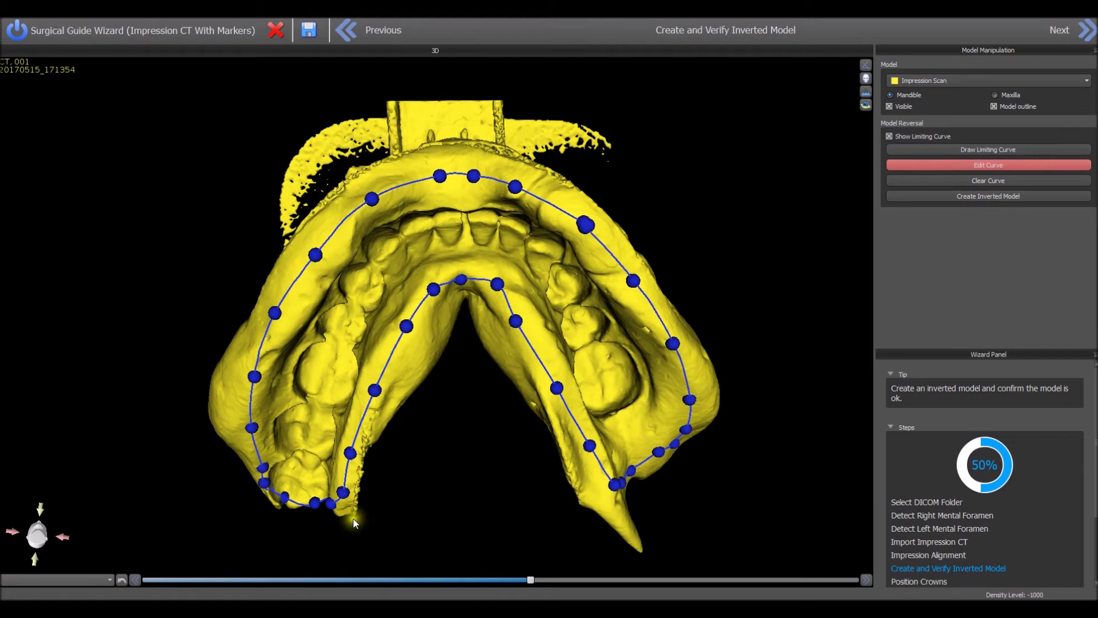
drag(332, 510, 298, 521)
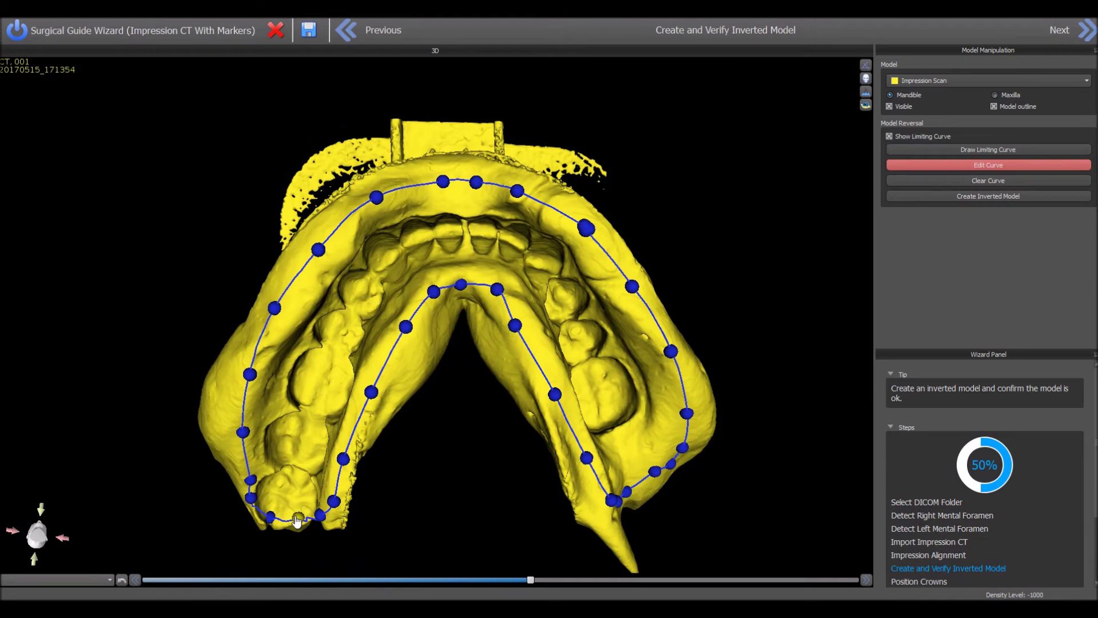
click(588, 246)
drag(590, 252, 566, 217)
click(940, 196)
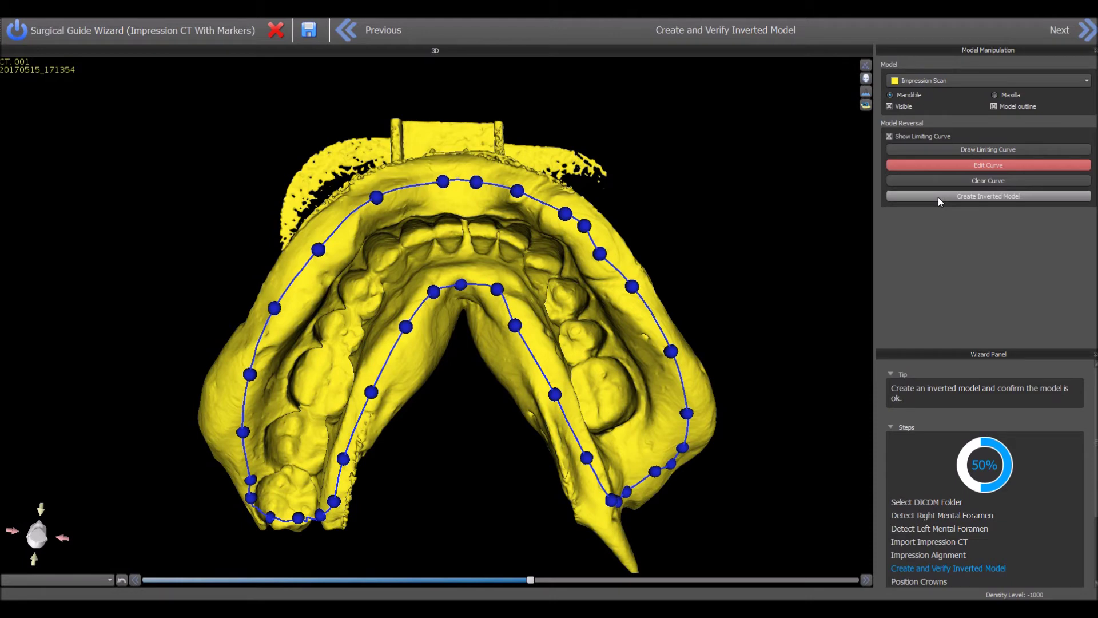
click(486, 217)
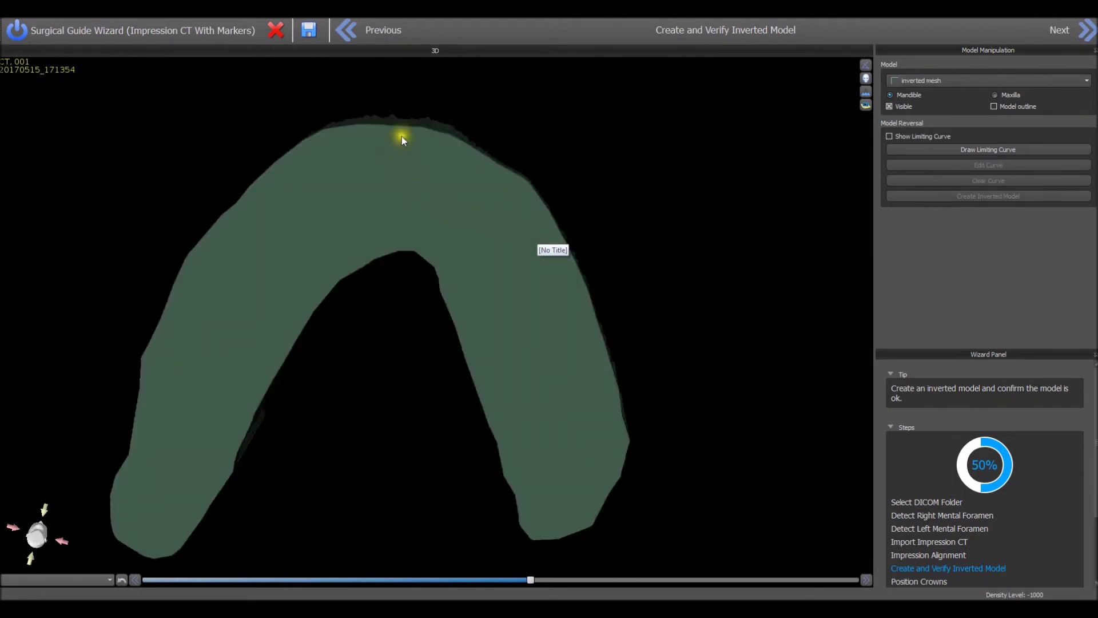
Inspect the green inverted mesh from front and top views, then advance to Position Crowns
drag(401, 137, 385, 557)
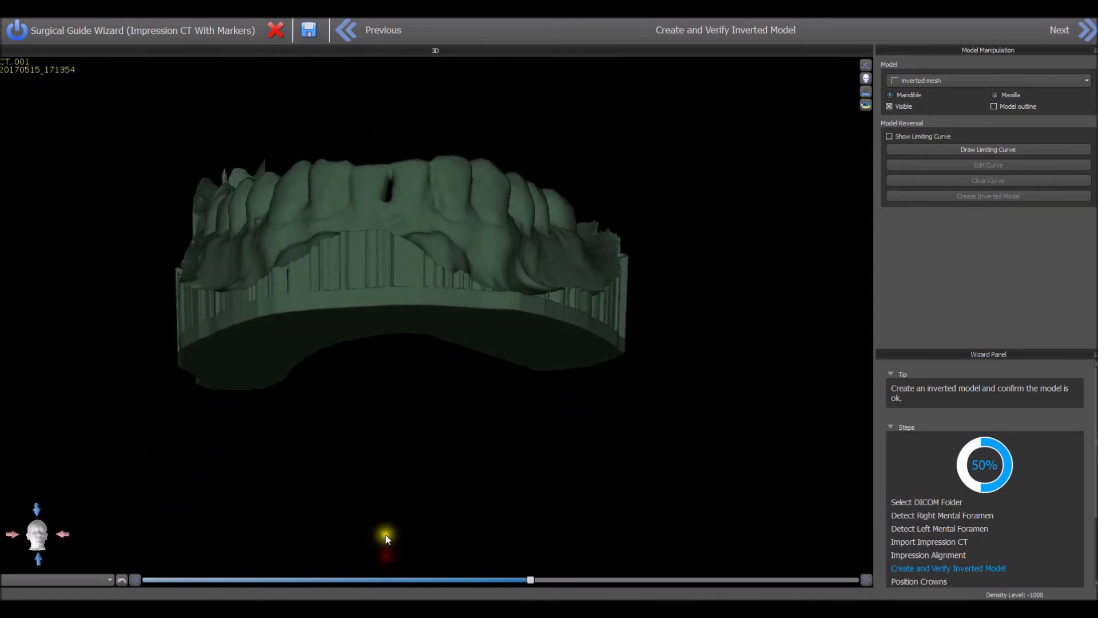
mouse_move(347, 277)
mouse_down()
mouse_move(356, 280)
mouse_move(339, 457)
mouse_move(343, 430)
mouse_up()
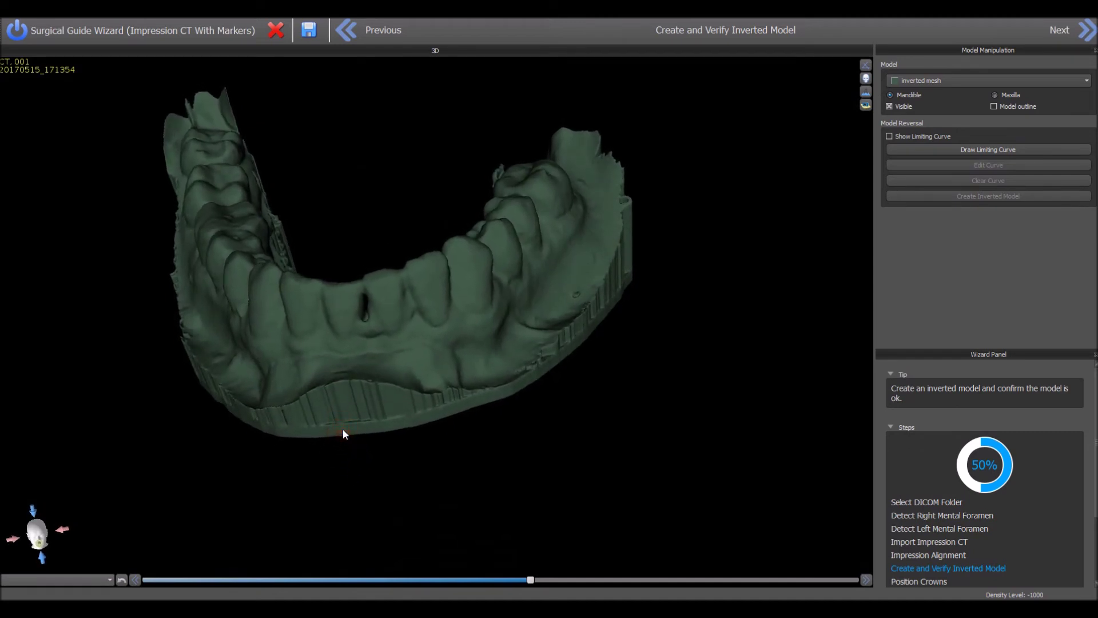
click(1085, 30)
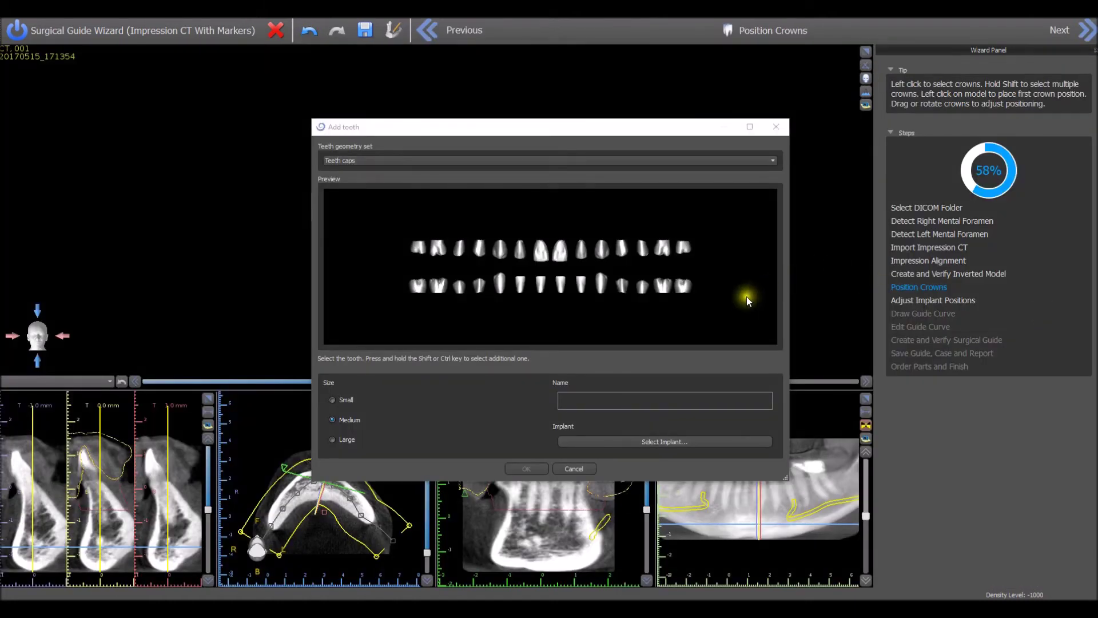
Pick the Left Mandibular Second Molar with Medium crown size and proceed to implant selection
click(683, 285)
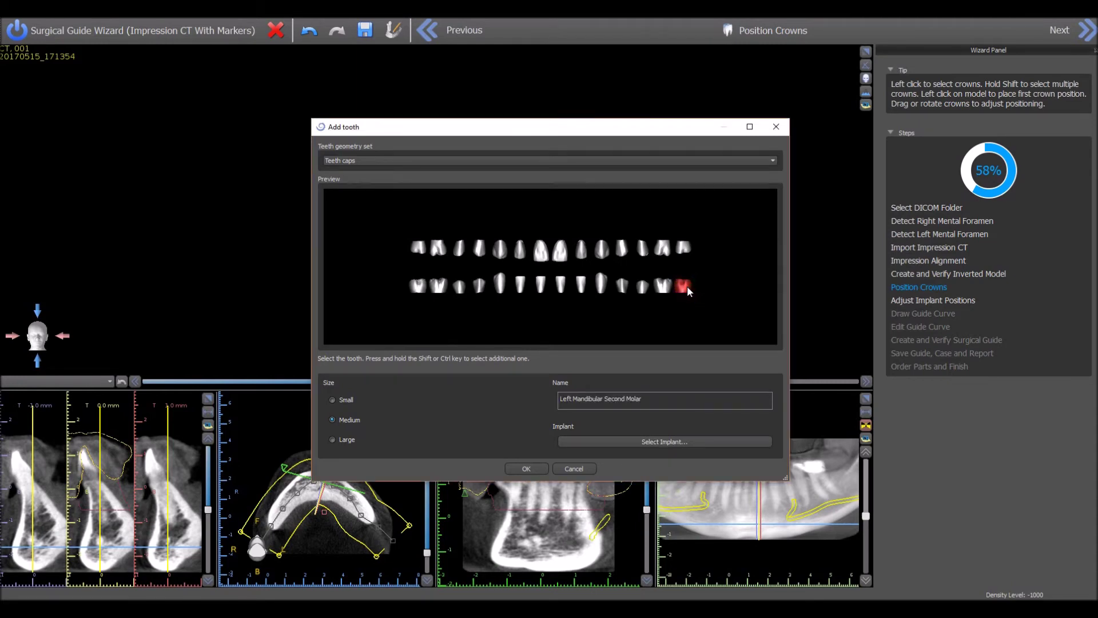
click(351, 447)
click(351, 419)
click(644, 443)
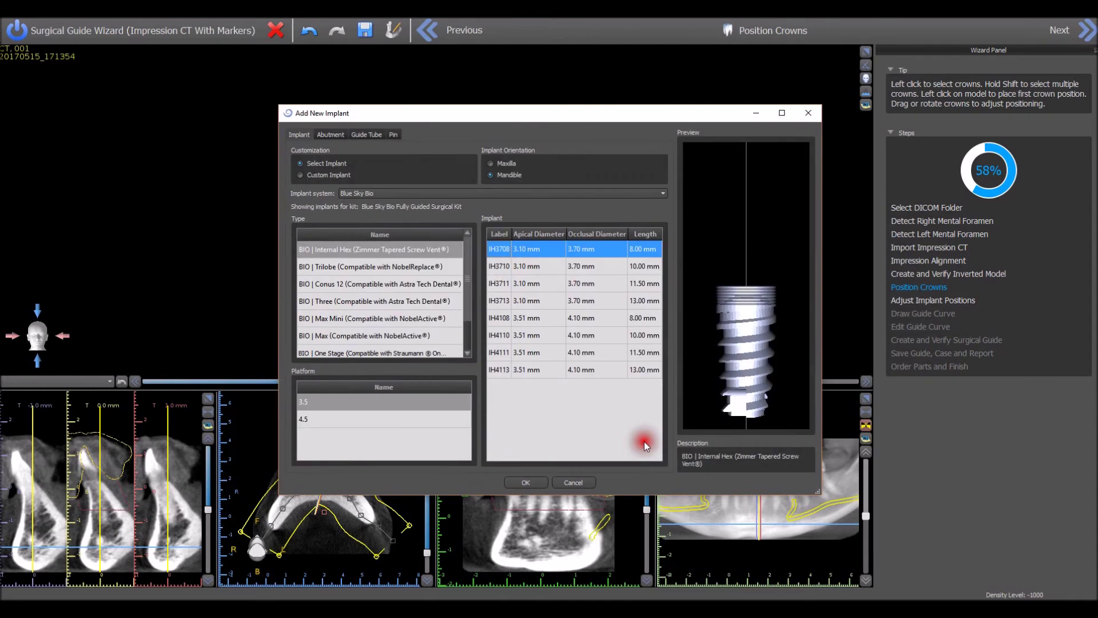
Give the molar a mandible-oriented Blue Sky Bio BIO | Max 4.3 UH4310 implant and add it
click(510, 177)
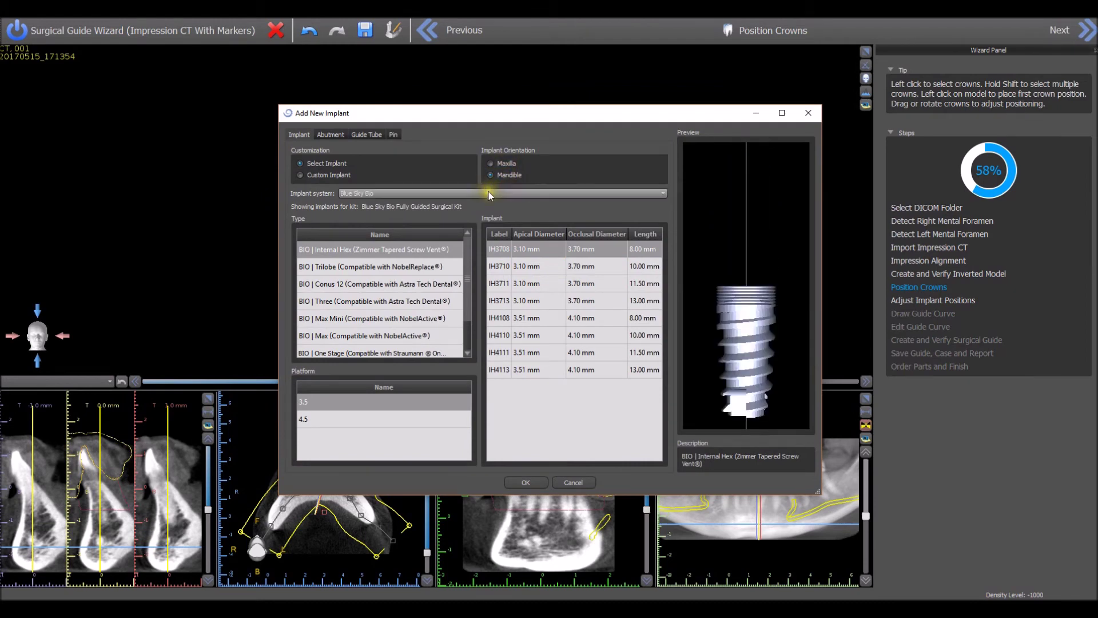
click(488, 193)
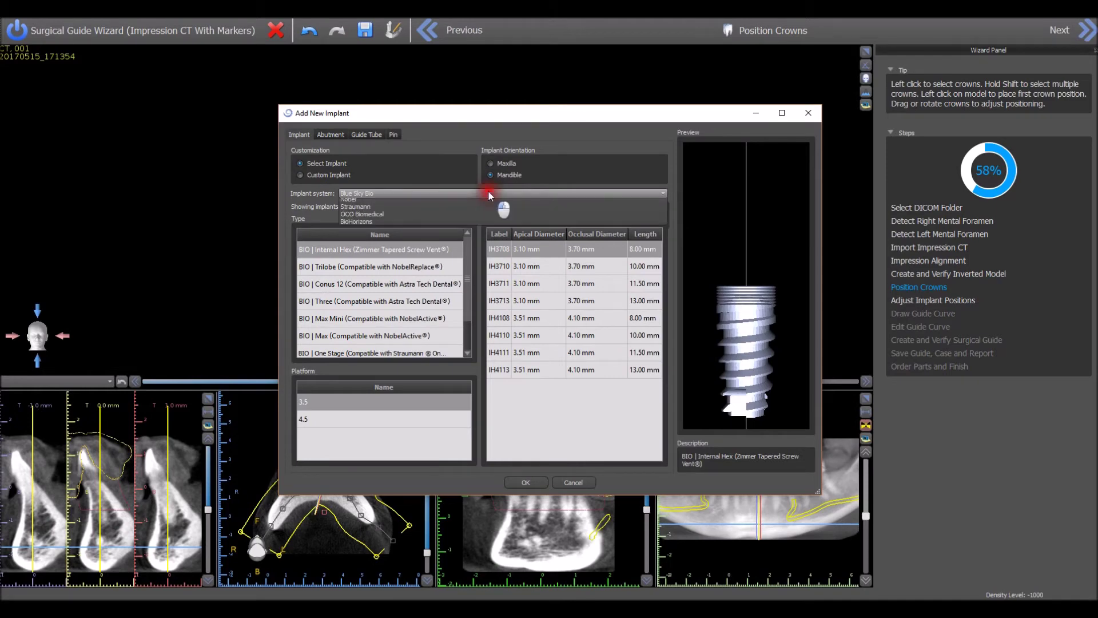
click(482, 200)
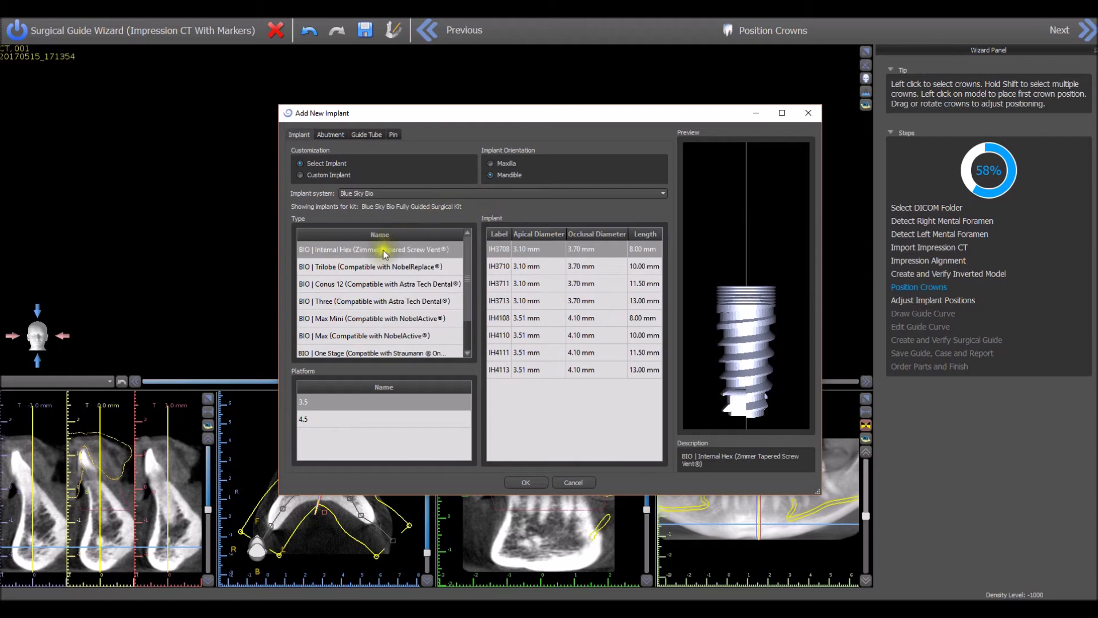
click(345, 336)
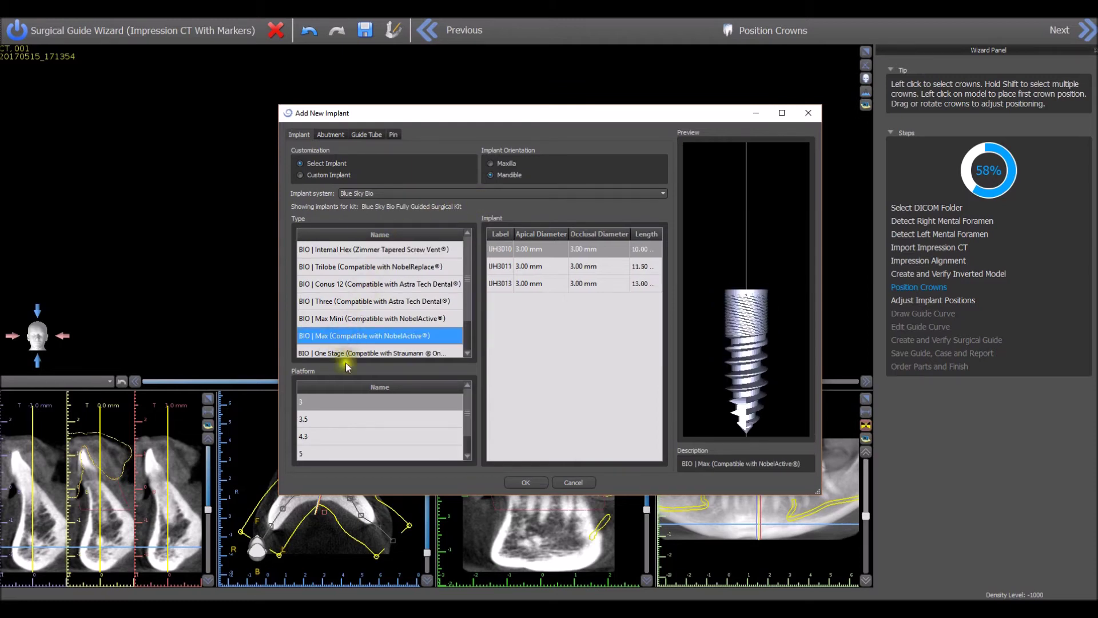
click(335, 437)
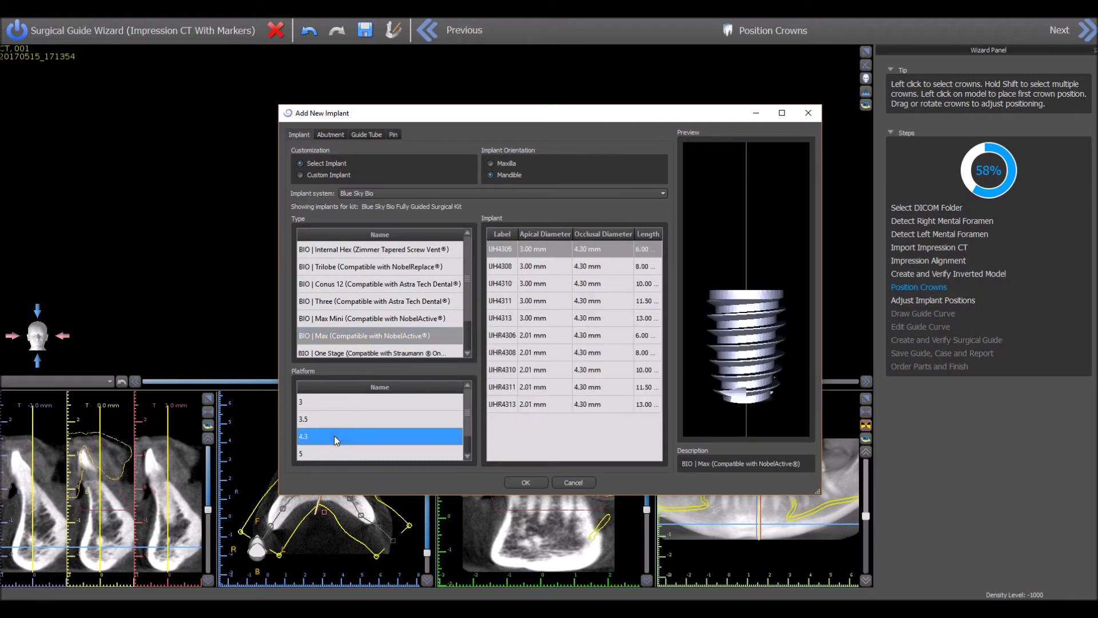
click(514, 284)
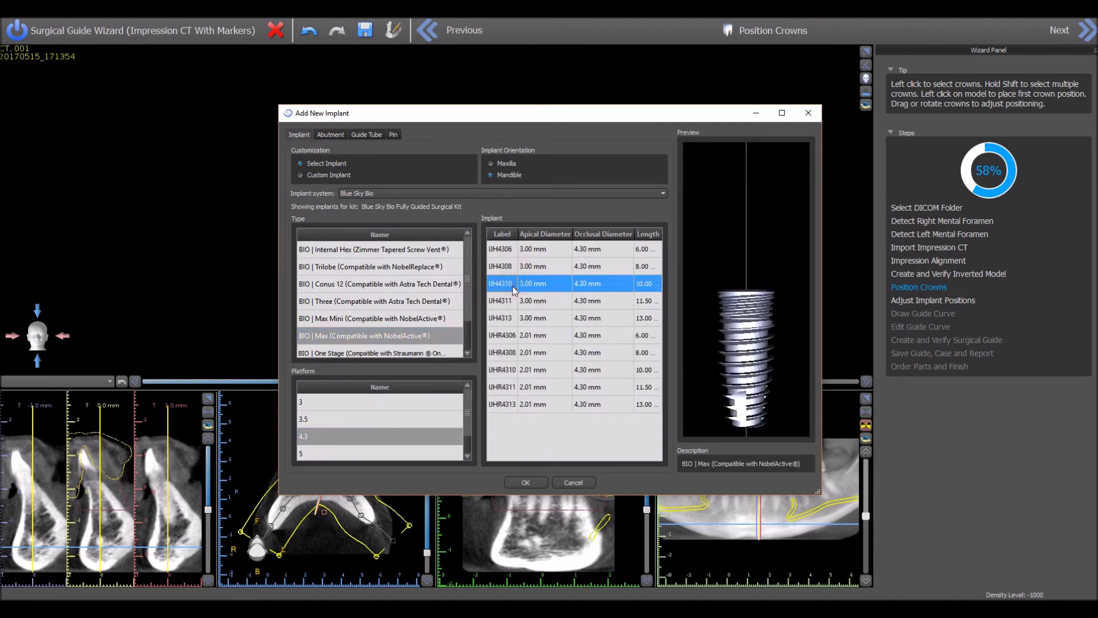
click(537, 482)
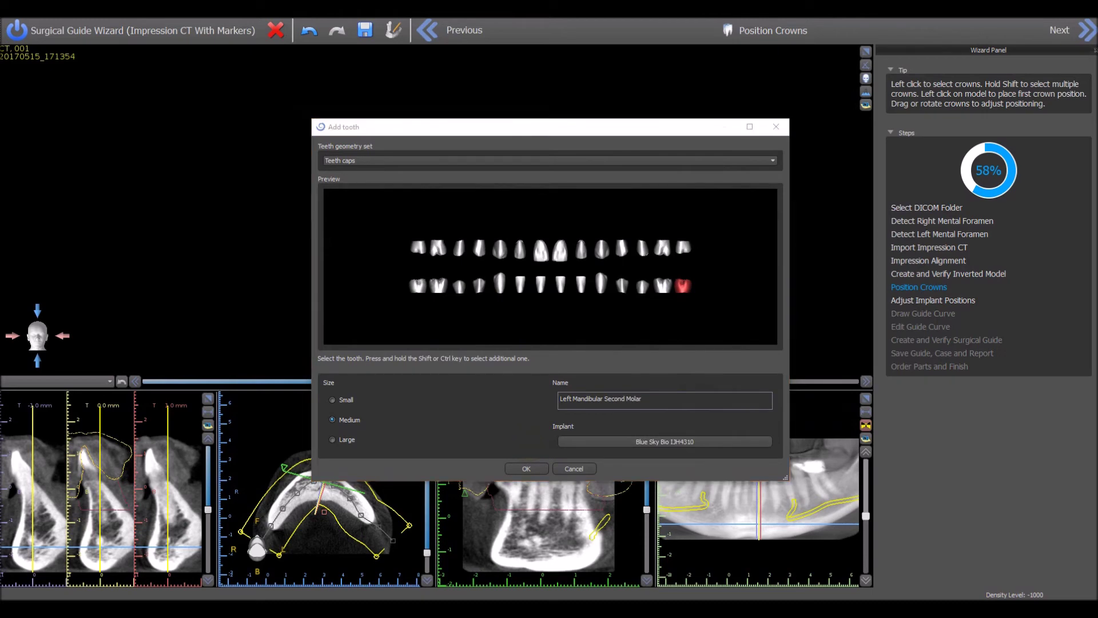
click(527, 469)
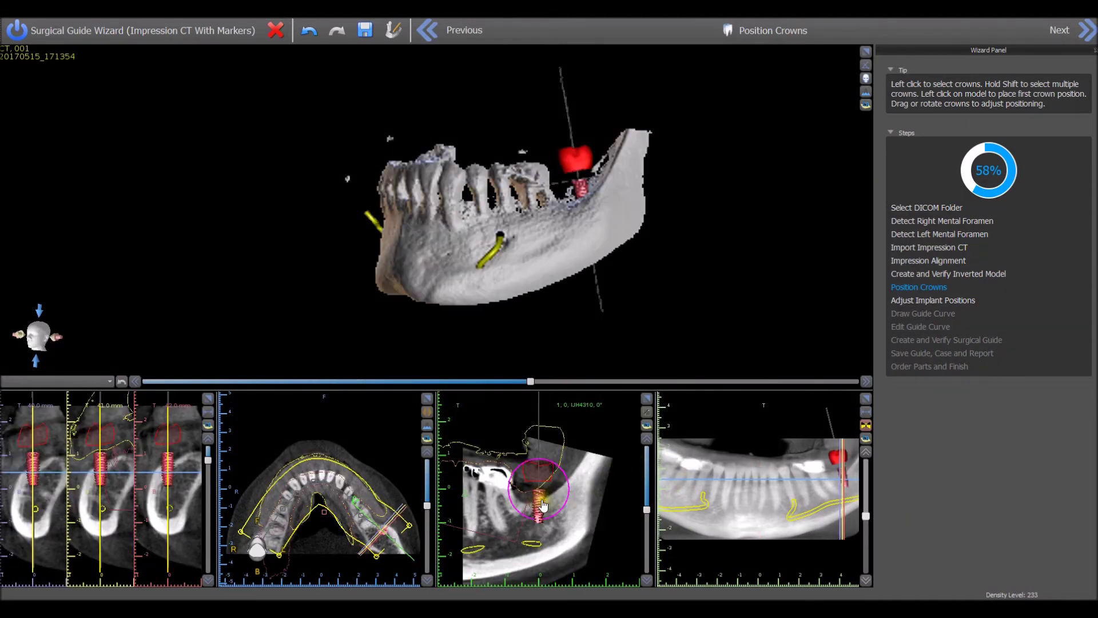
Nudge the implant in the cross-section, then drag the red molar crown down over it and advance
drag(543, 504, 539, 504)
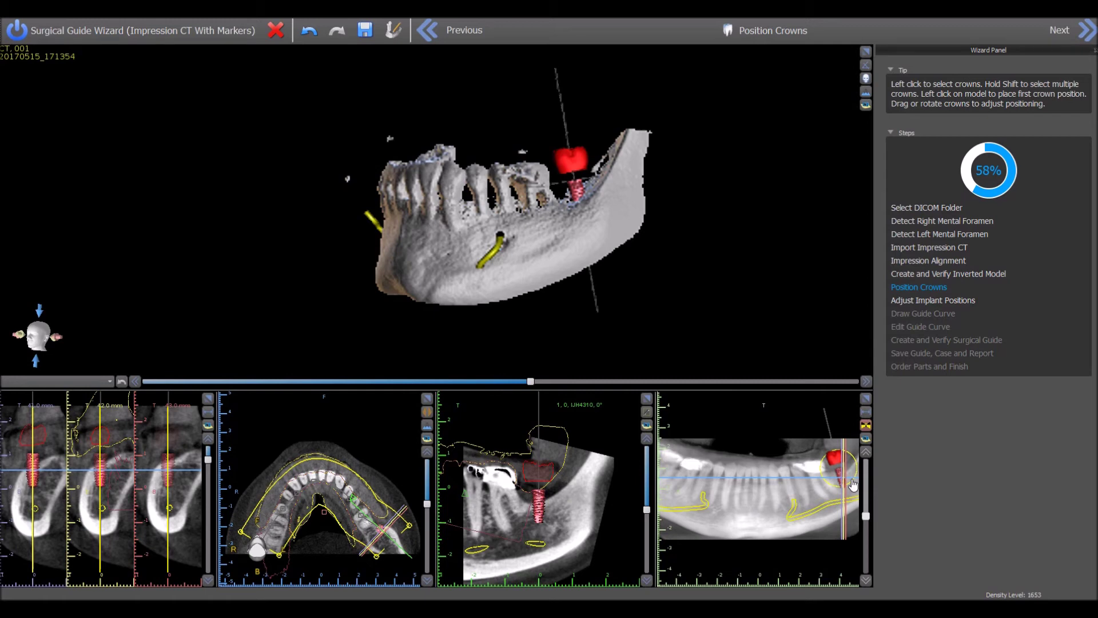
scroll(852, 484, down, 2)
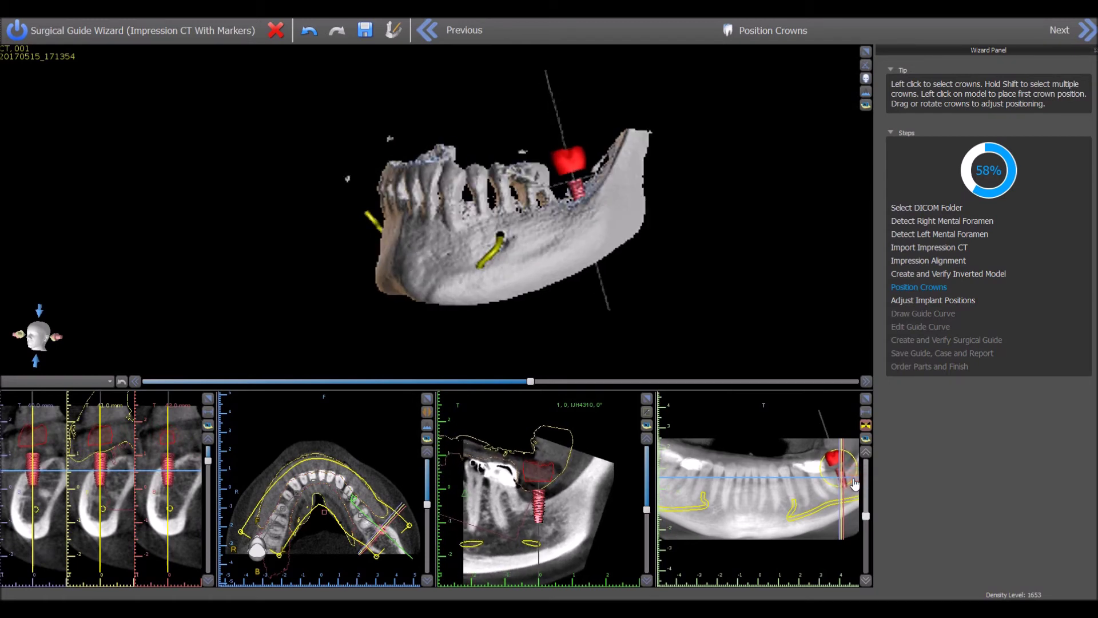
click(834, 464)
drag(834, 465, 818, 482)
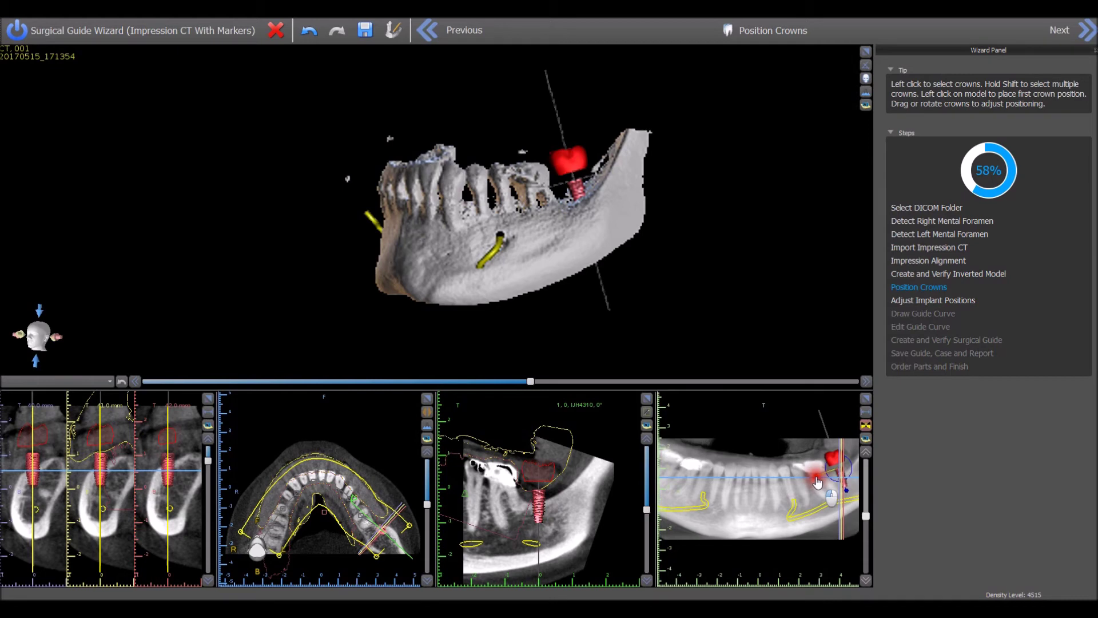
drag(818, 482, 834, 480)
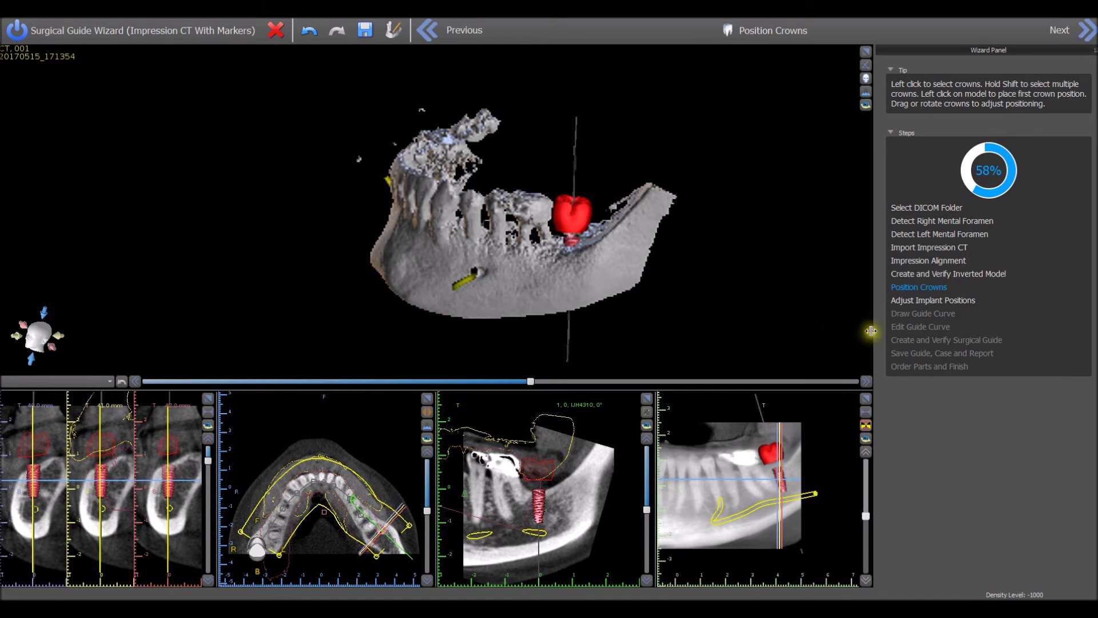
click(1087, 36)
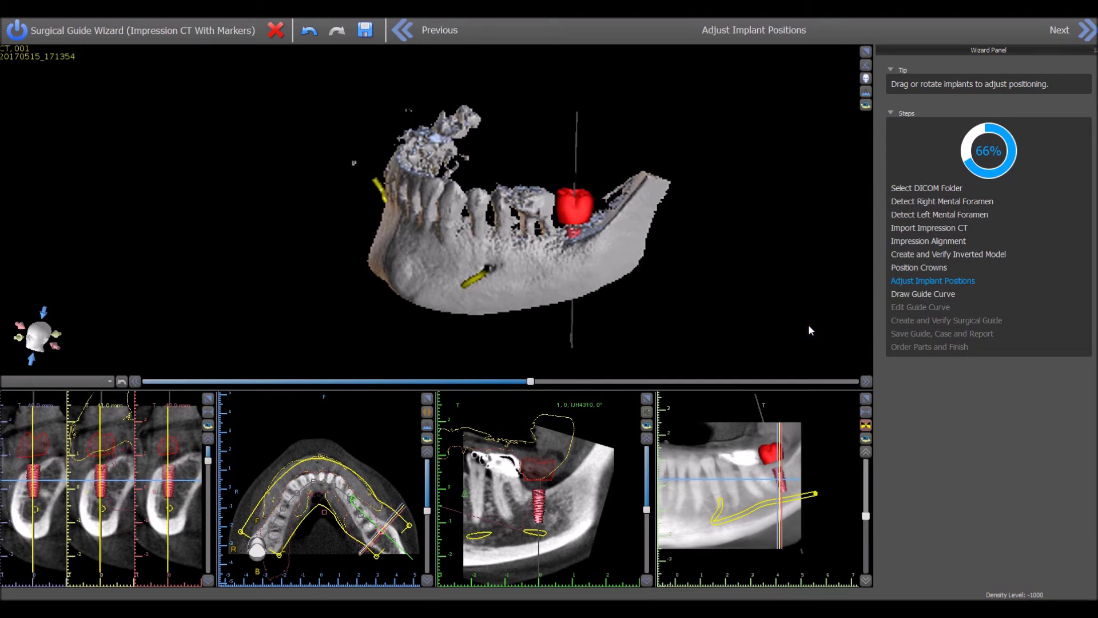
Shift and tilt the implant axis slightly, check it in 3D, and advance to Draw Guide Curve
mouse_move(782, 490)
drag(782, 490, 782, 490)
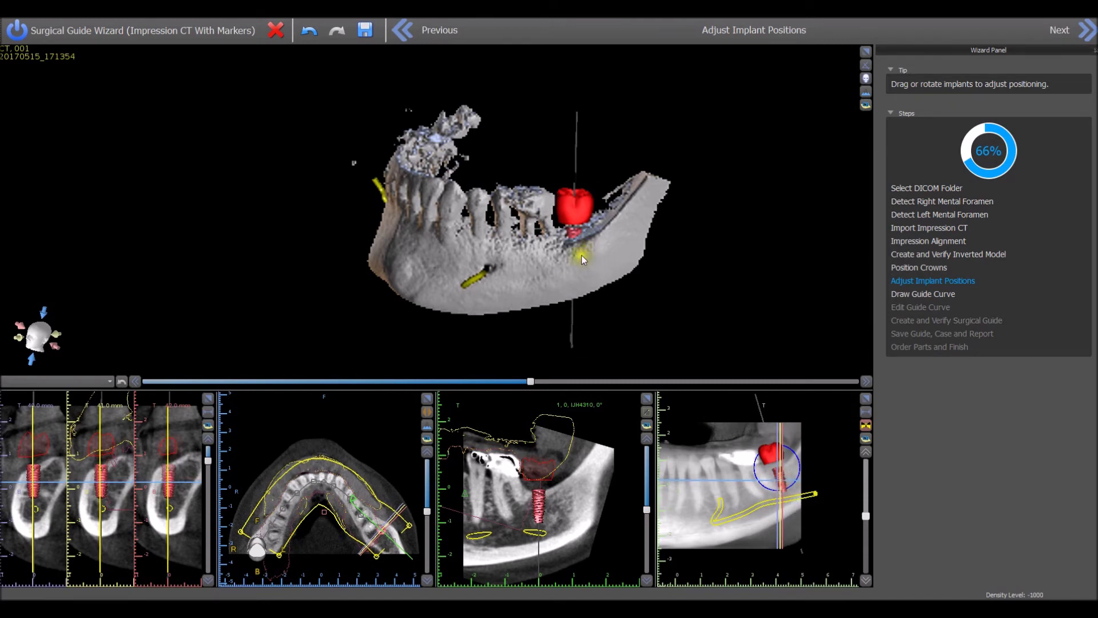
mouse_move(573, 260)
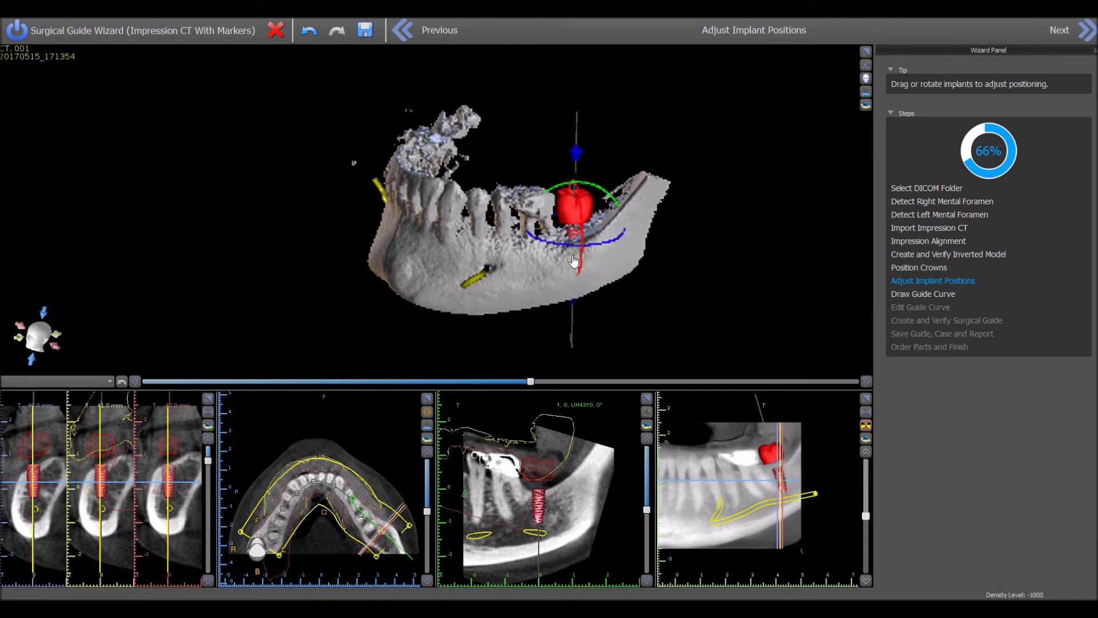
drag(574, 261, 572, 261)
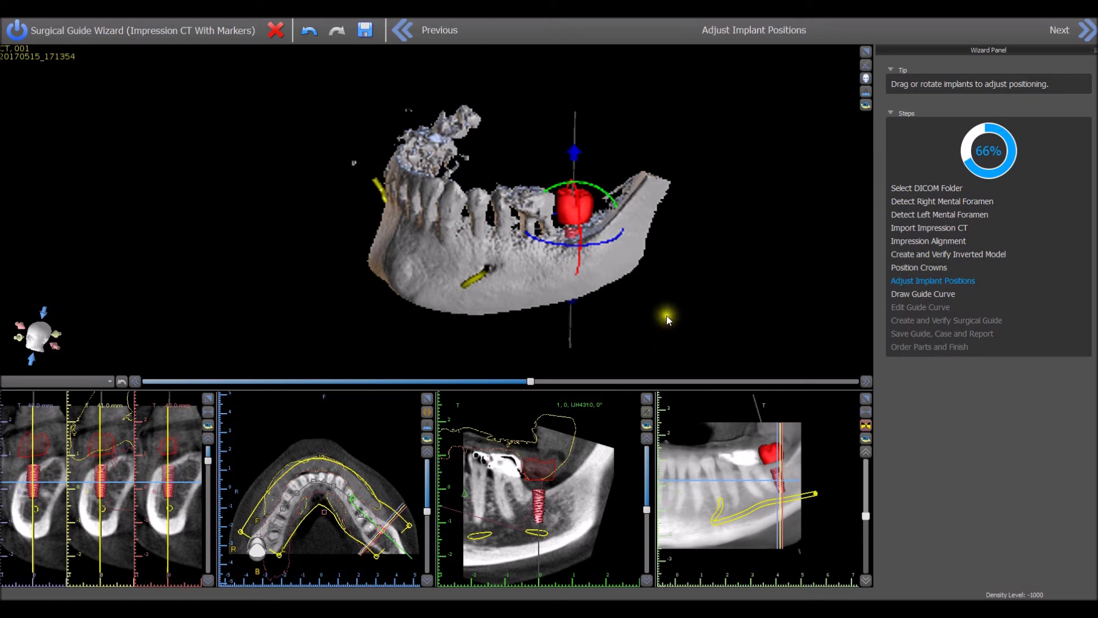
drag(666, 314, 613, 306)
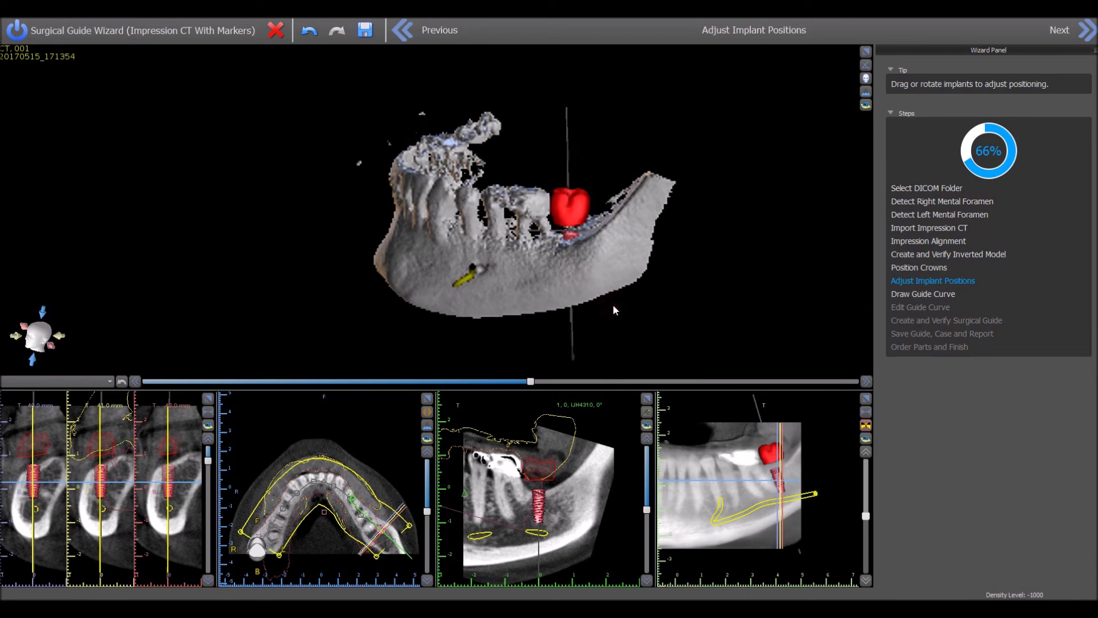
click(1094, 37)
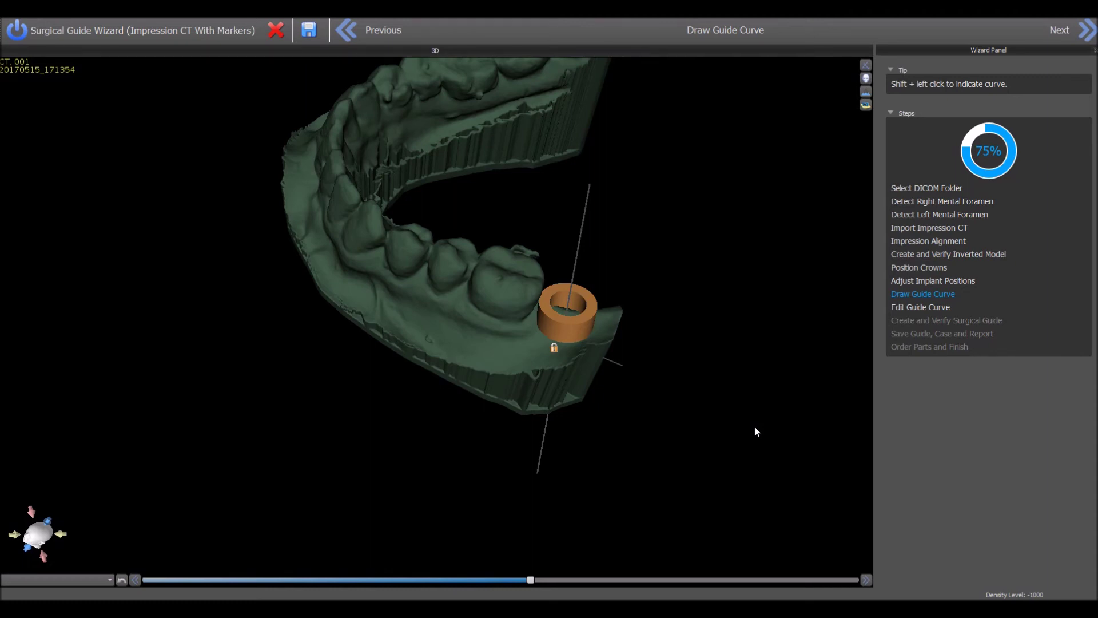
Orbit the 3D model to inspect the guide sleeve on the inverted model
drag(380, 455, 449, 416)
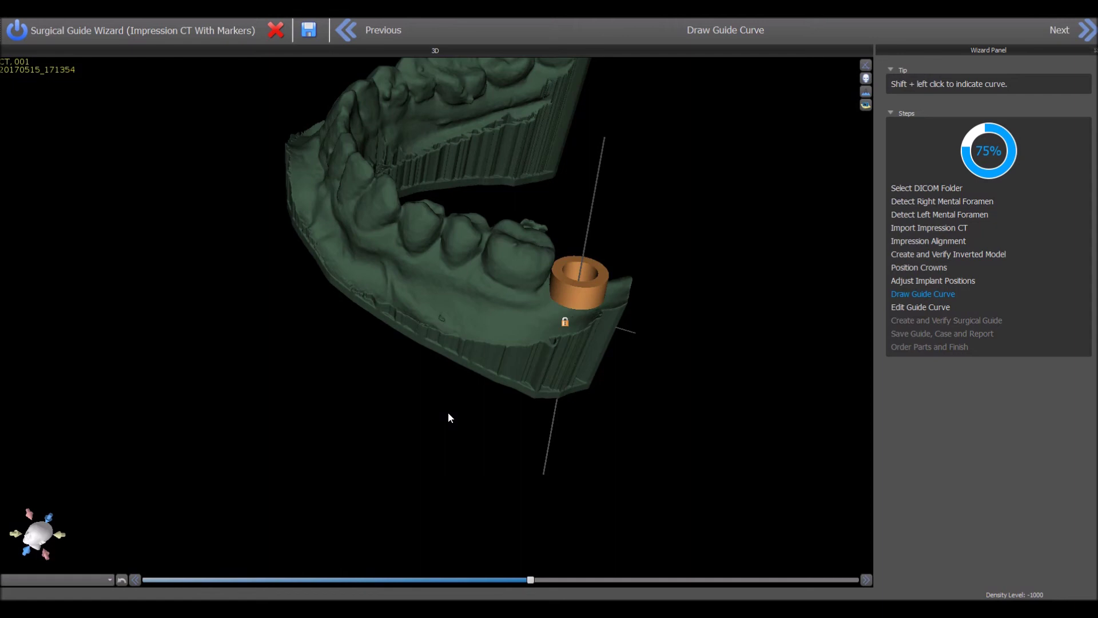
Return to Adjust Implant Positions and re-tilt the implant in the 3D, panoramic and cross-section views
click(356, 35)
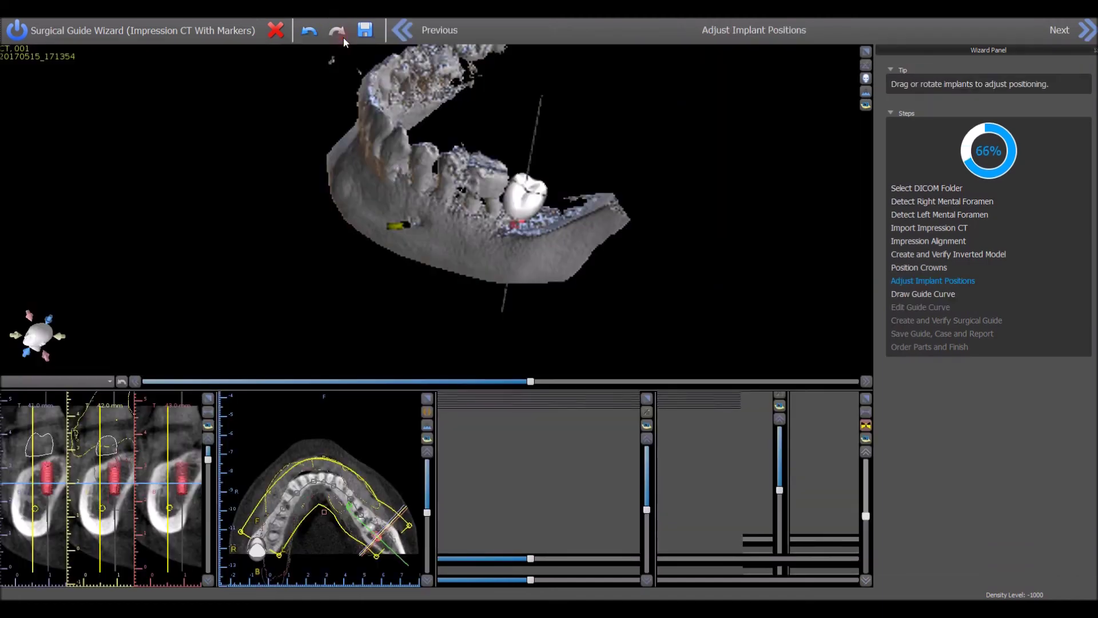
click(511, 227)
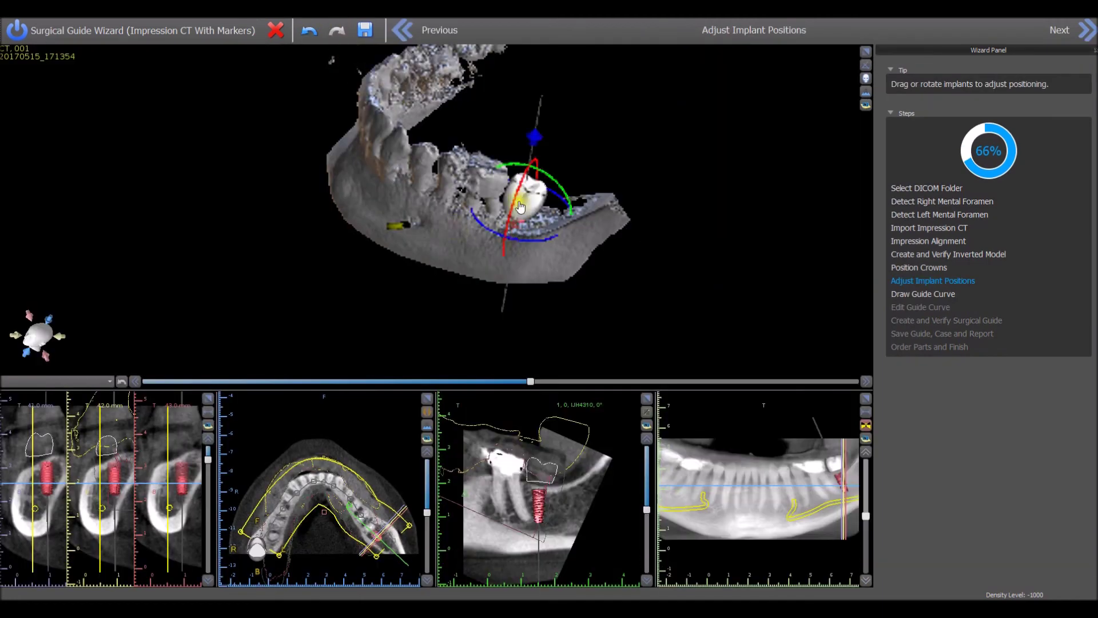
drag(536, 167, 511, 257)
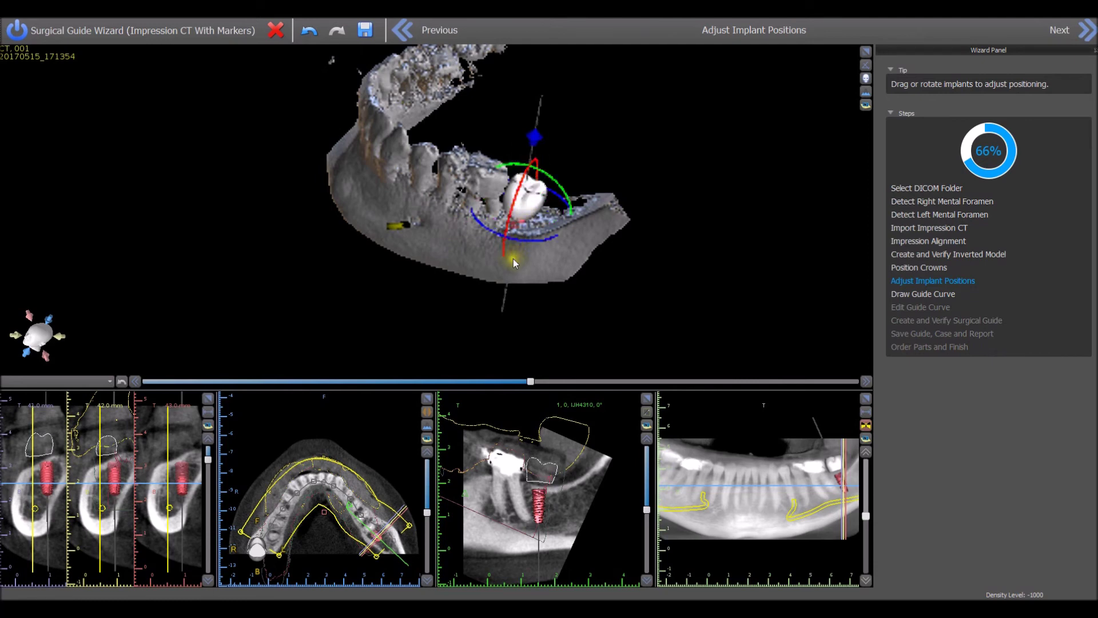
click(848, 492)
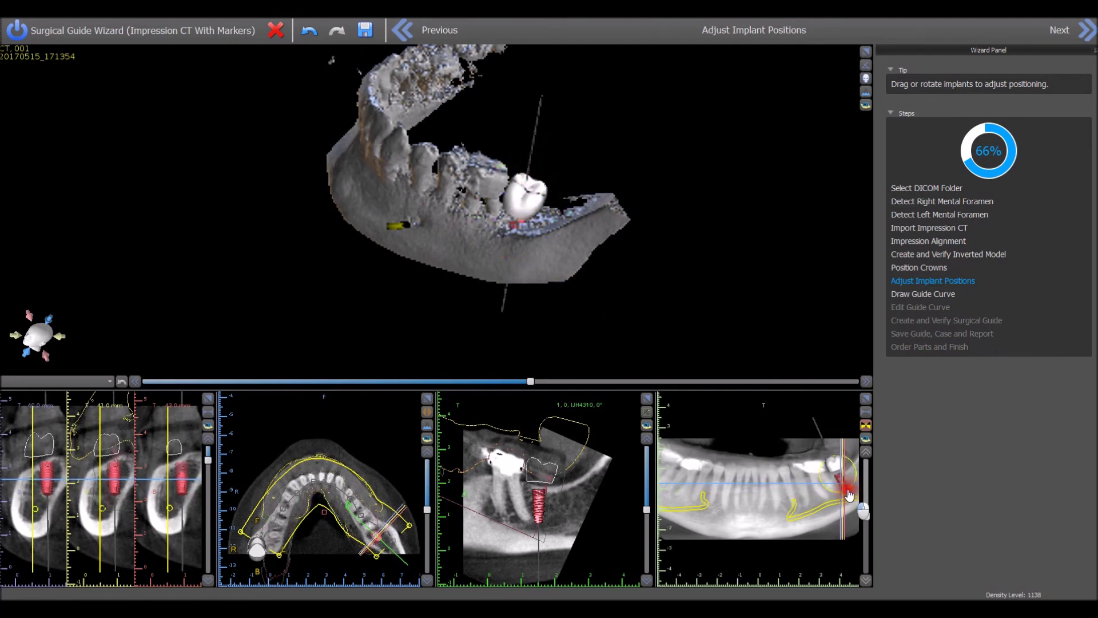
drag(849, 495, 841, 492)
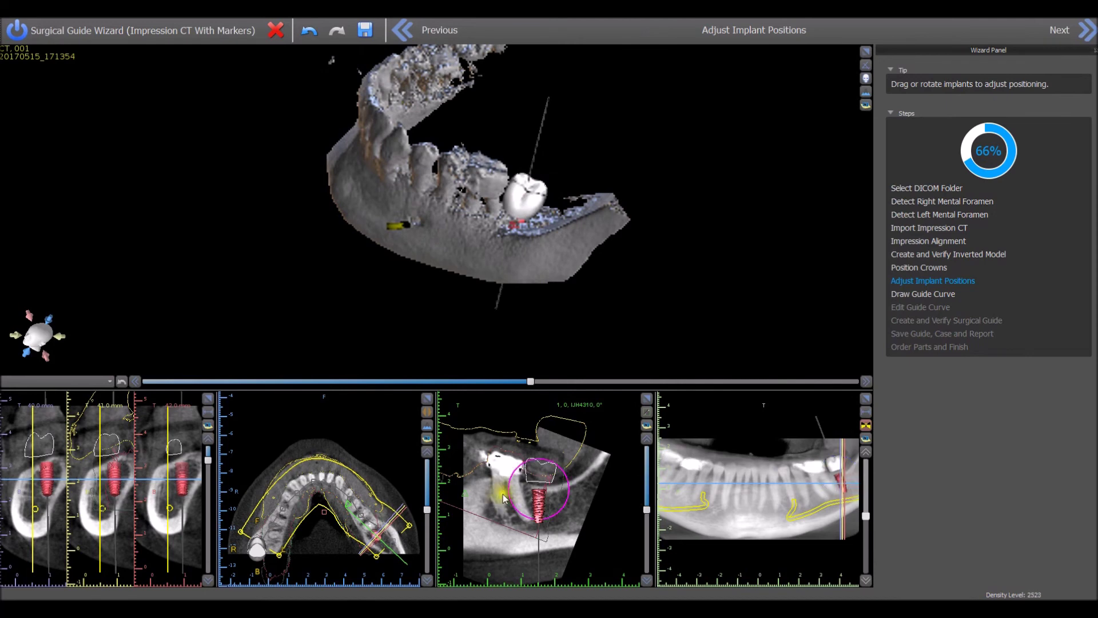
drag(539, 506, 541, 502)
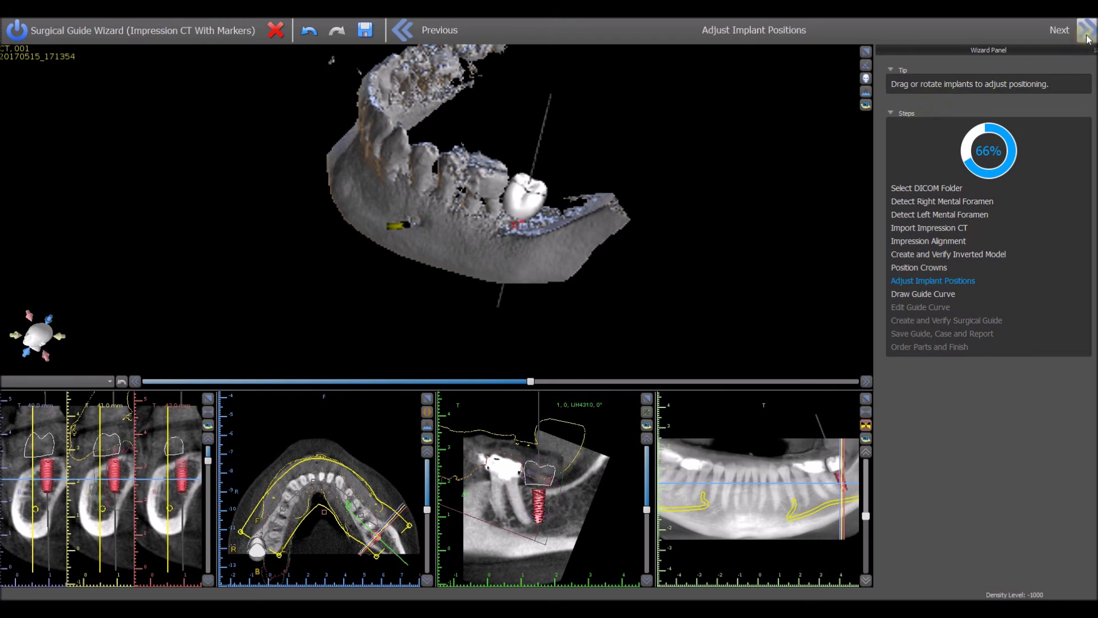
Trace the guide curve along the dental arch, starting and finishing beside the implant sleeve
click(1087, 38)
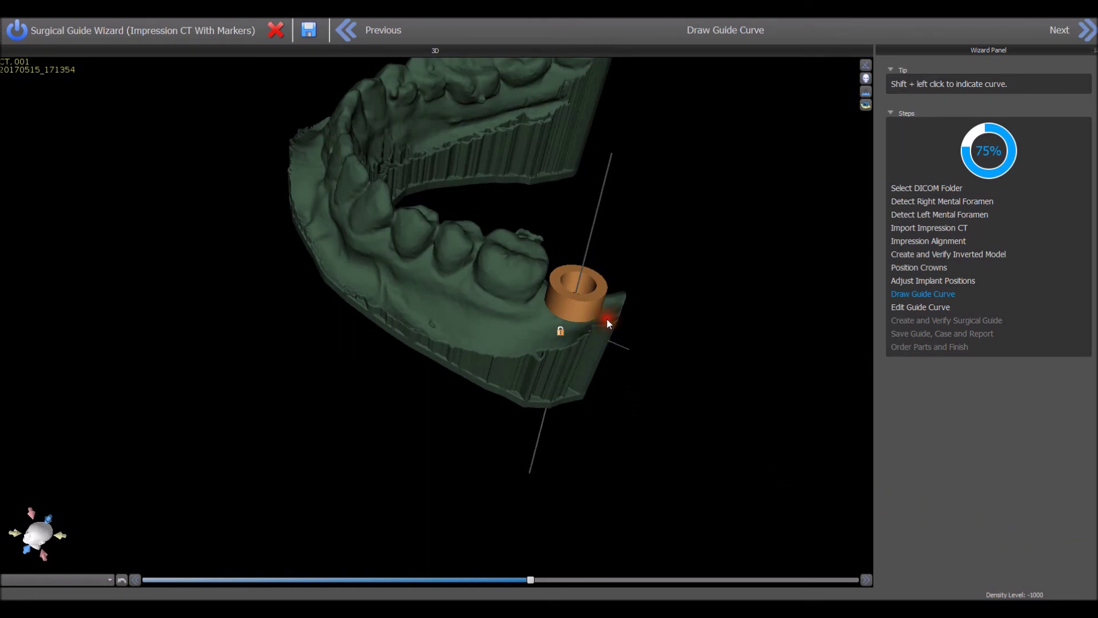
shift+drag(606, 318, 533, 321)
shift+drag(533, 321, 425, 269)
drag(506, 371, 618, 398)
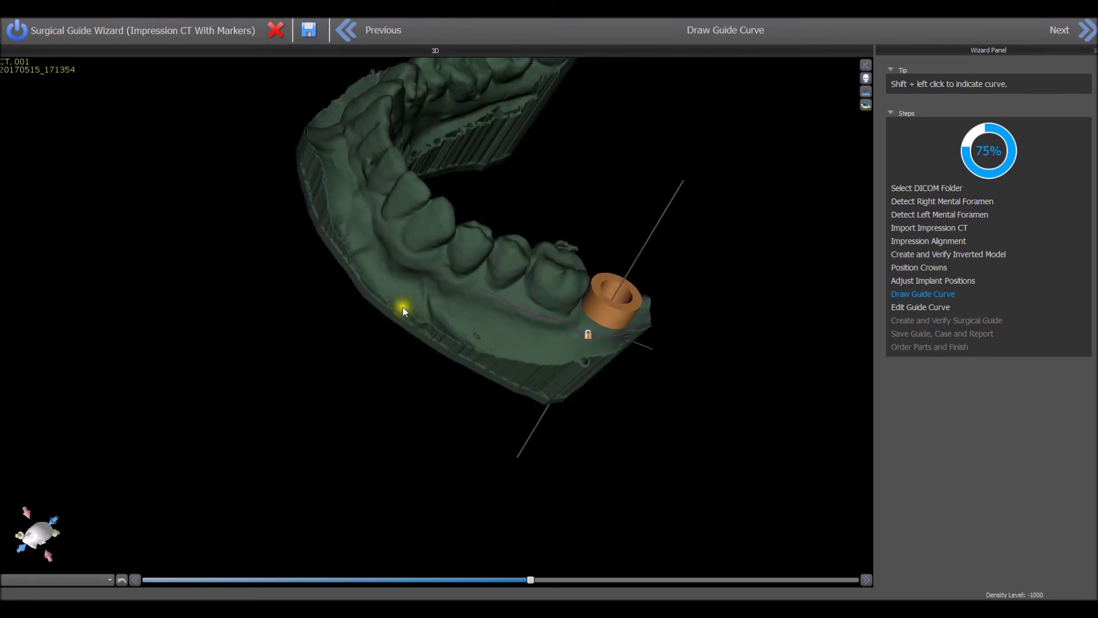
shift+click(478, 288)
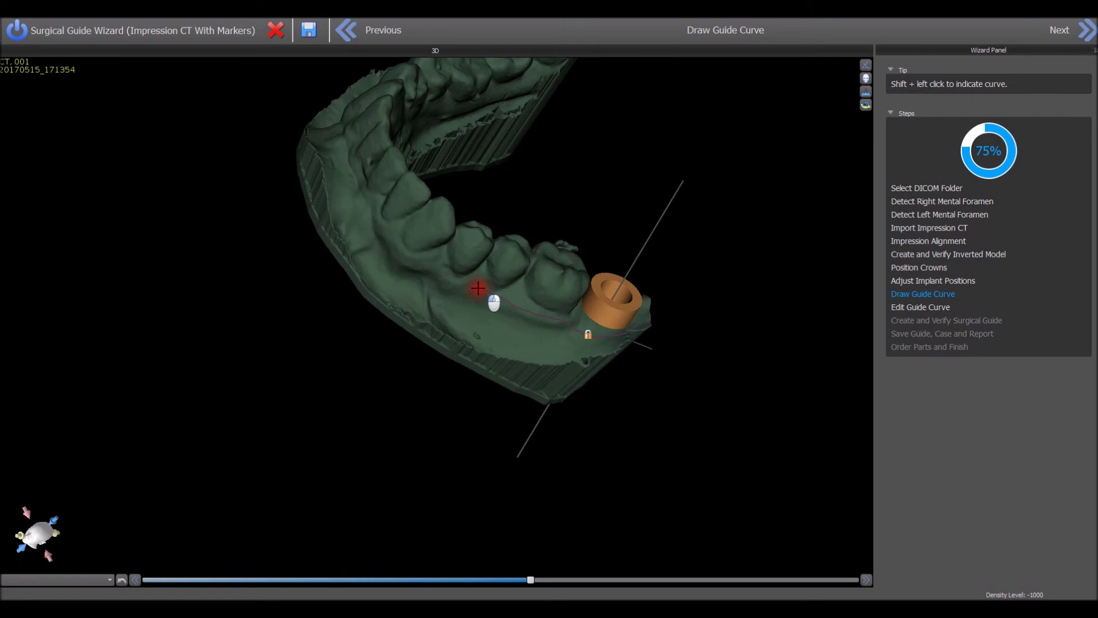
mouse_move(478, 288)
shift+mouse_down()
mouse_move(408, 248)
mouse_move(625, 344)
shift+mouse_up()
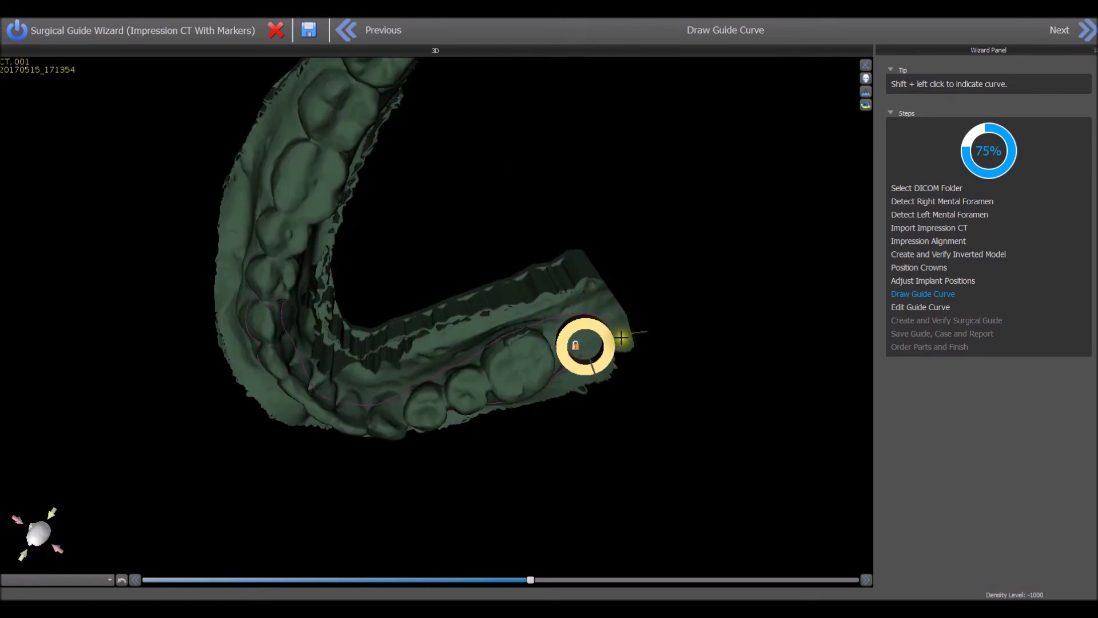
shift+drag(621, 337, 621, 341)
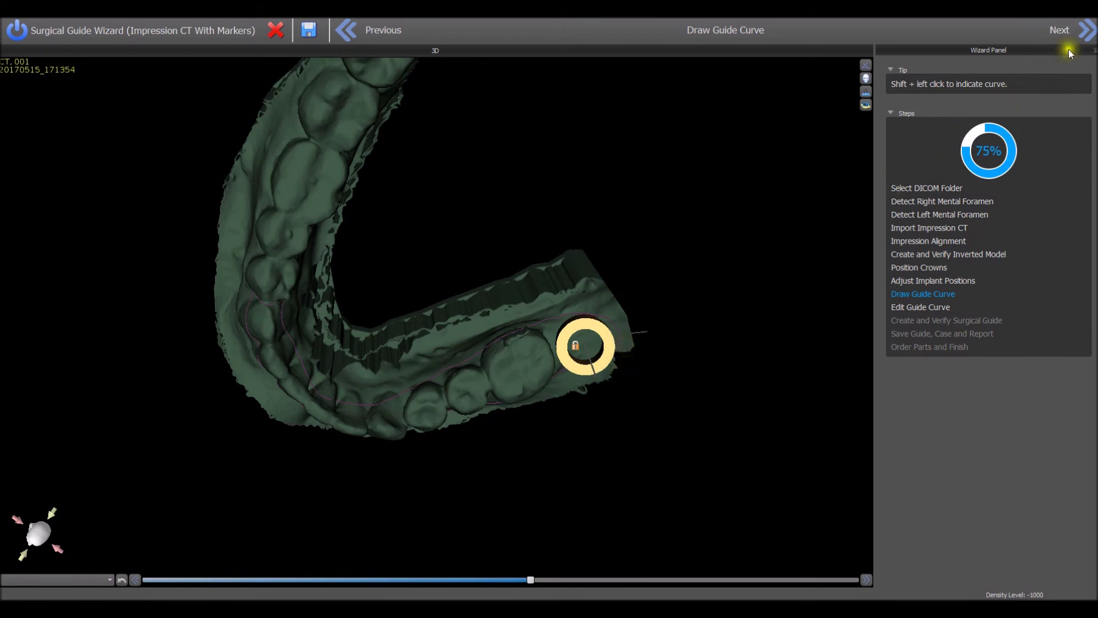
At Edit Guide Curve, drag the curve nodes near the sleeve and up onto the teeth
click(1090, 36)
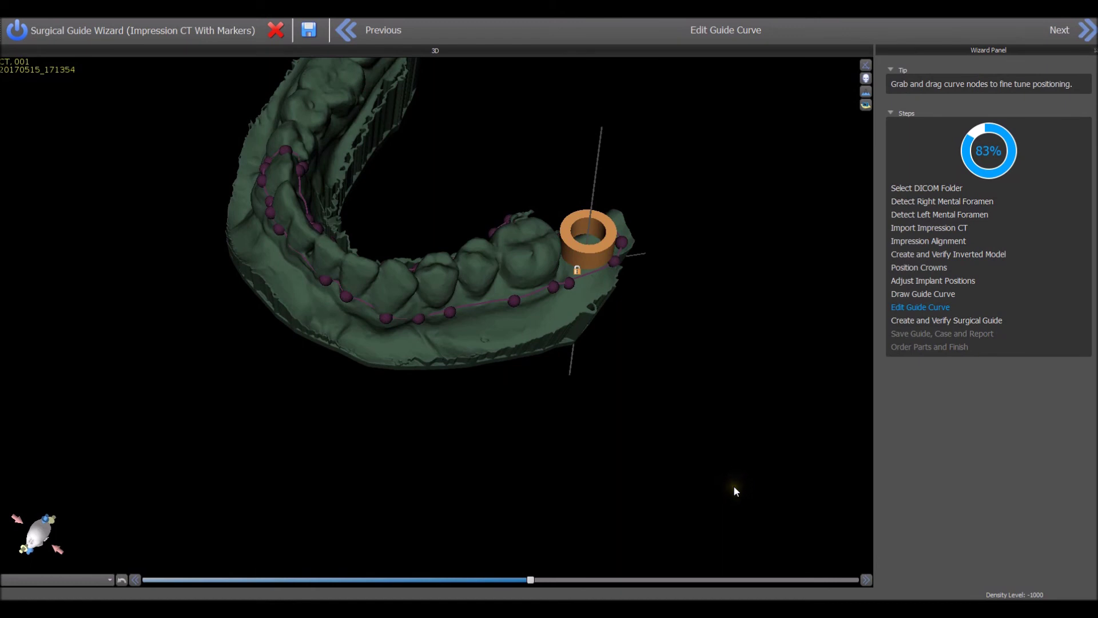
click(552, 292)
drag(552, 295, 546, 295)
drag(425, 325, 476, 475)
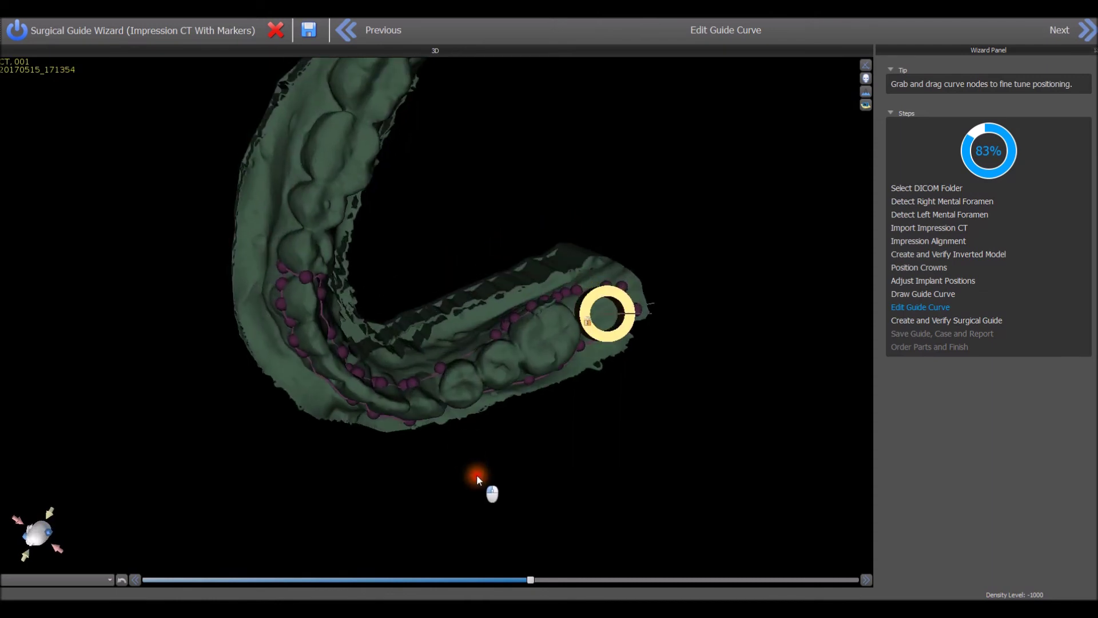
click(492, 337)
Generate the red surgical guide and rotate it to inspect it
click(1085, 38)
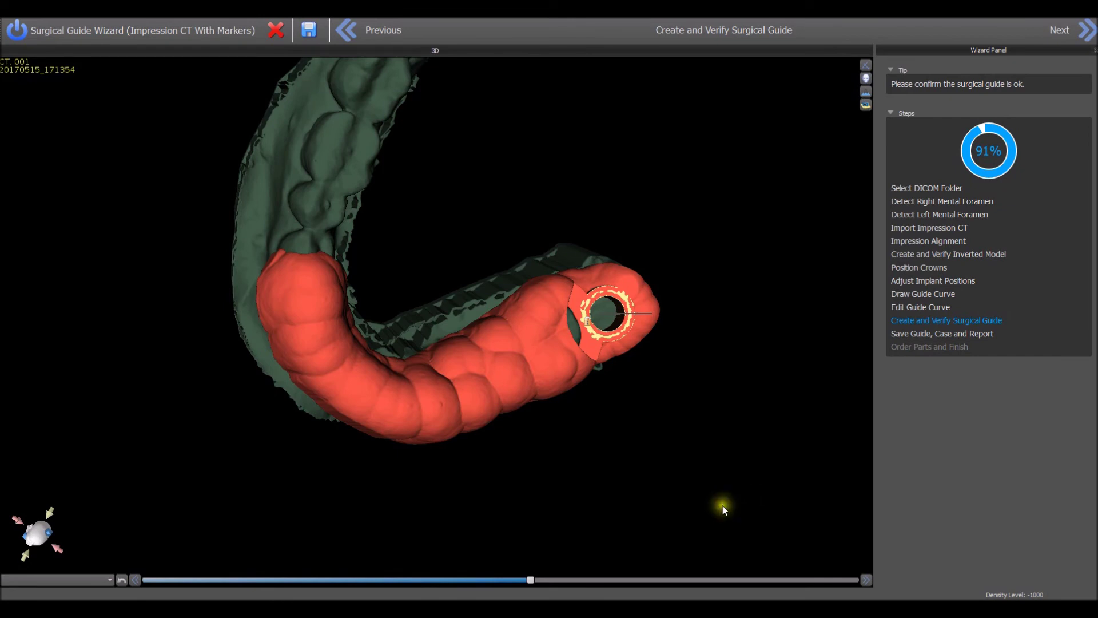
drag(716, 511, 602, 367)
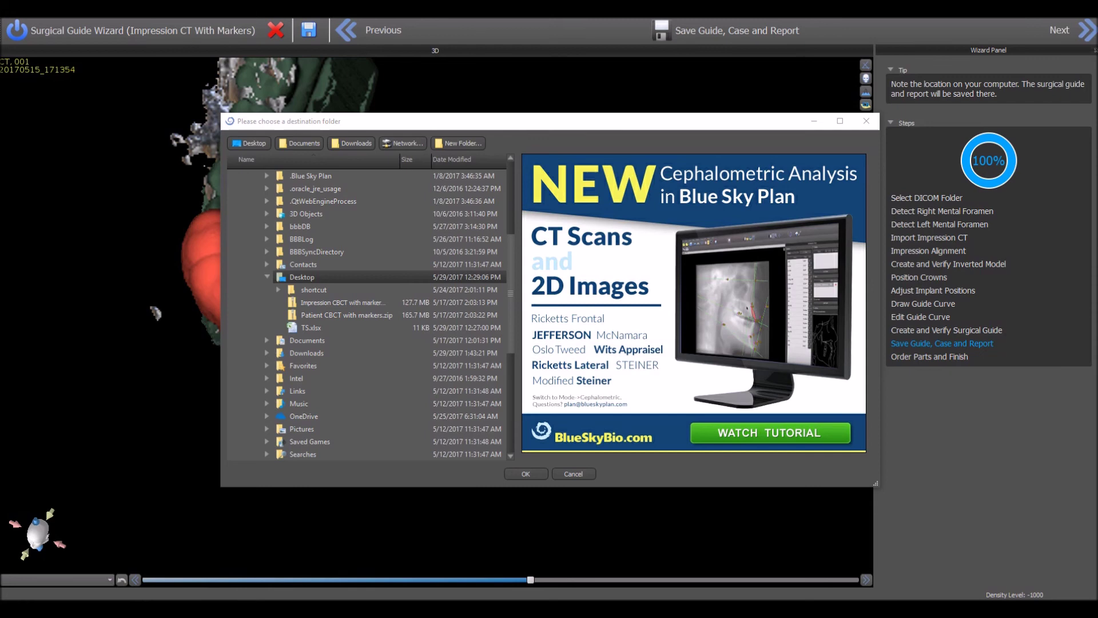
Create a new Desktop folder named 'Wizard Case' and save the case into it
click(471, 143)
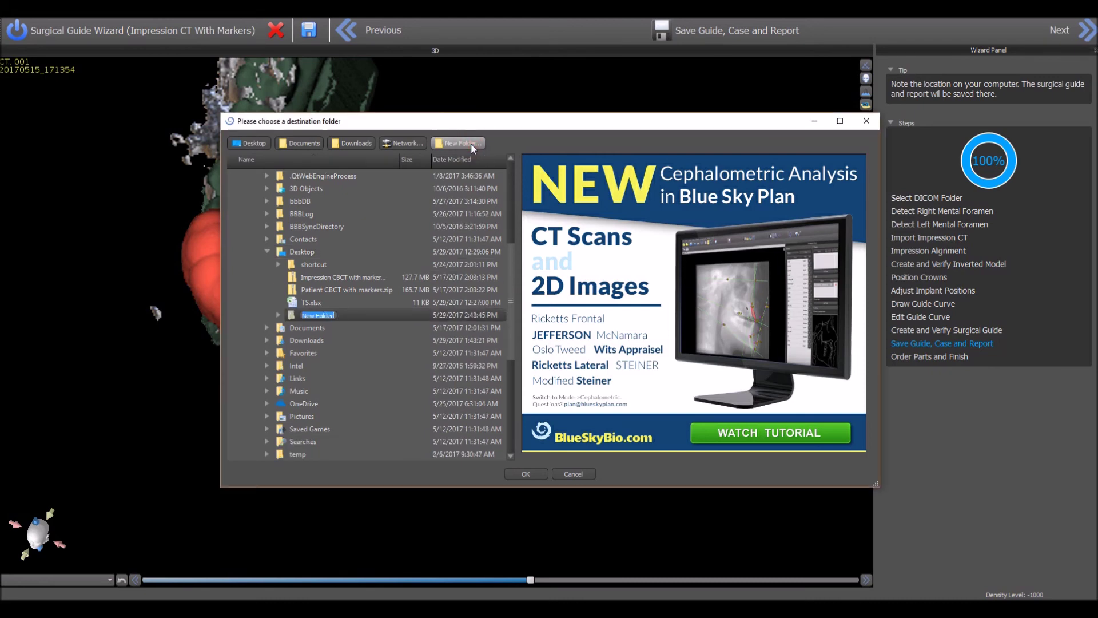
text(Wizard Case)
key(Return)
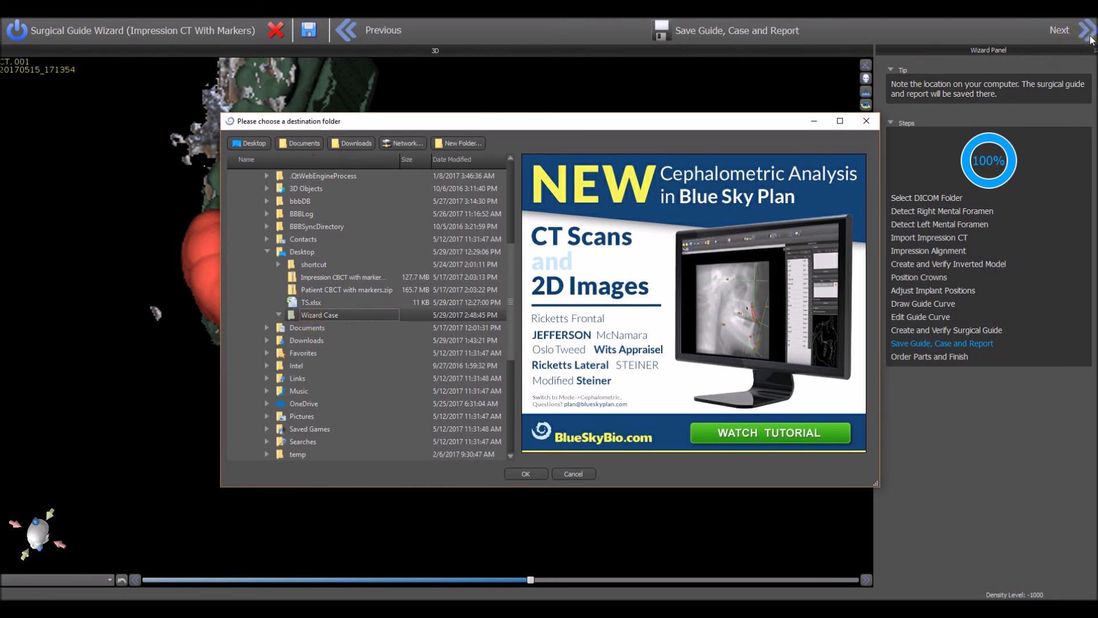
click(526, 474)
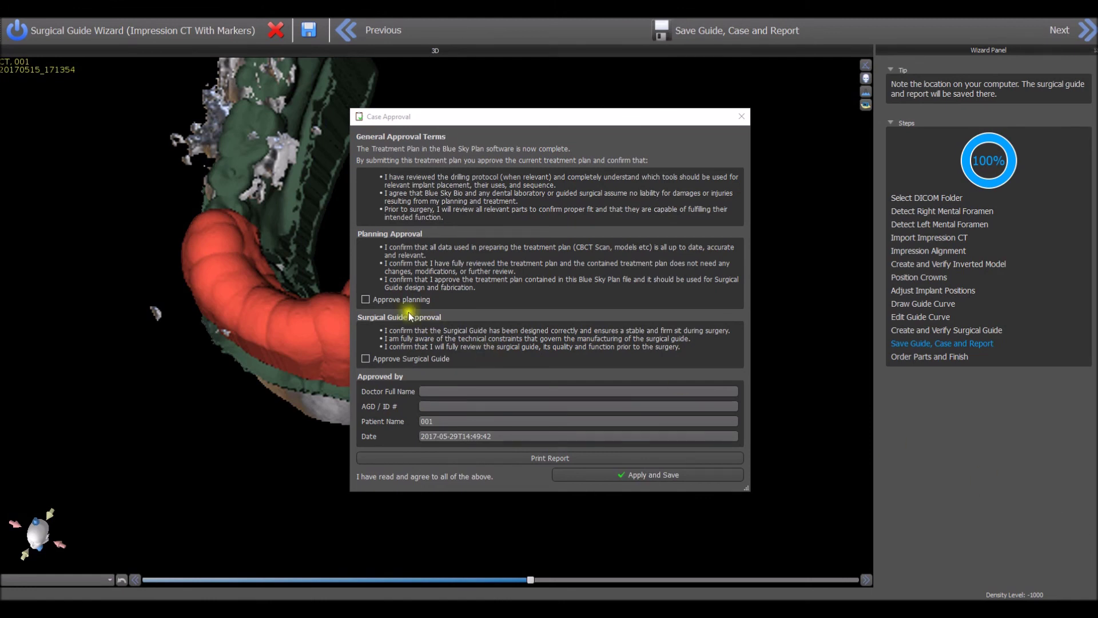
Tick Approve planning and Approve Surgical Guide
click(365, 299)
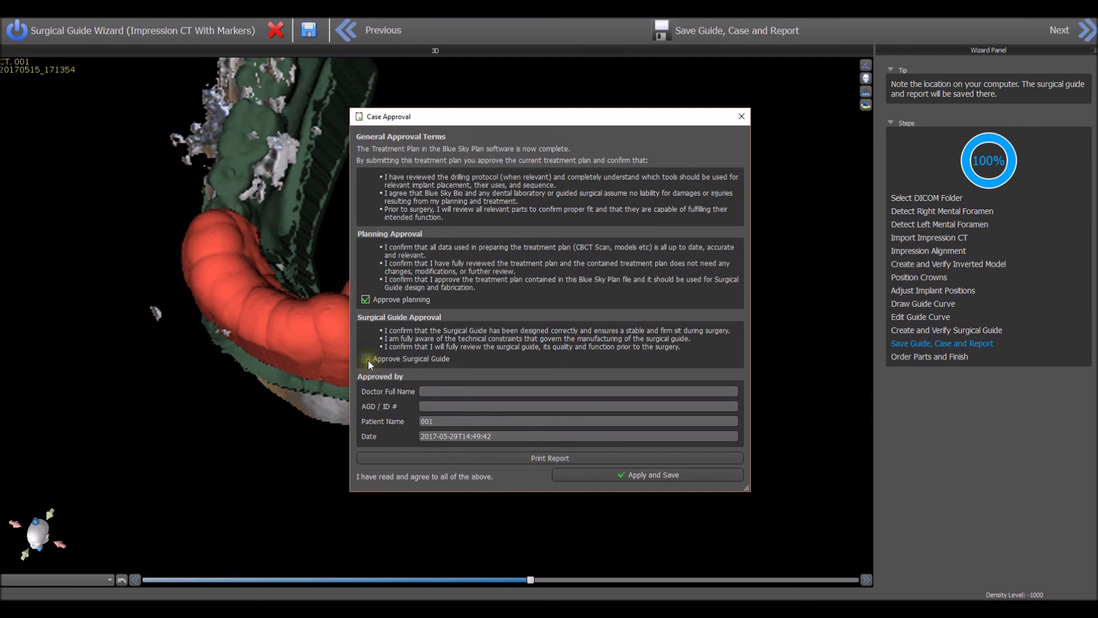
click(614, 475)
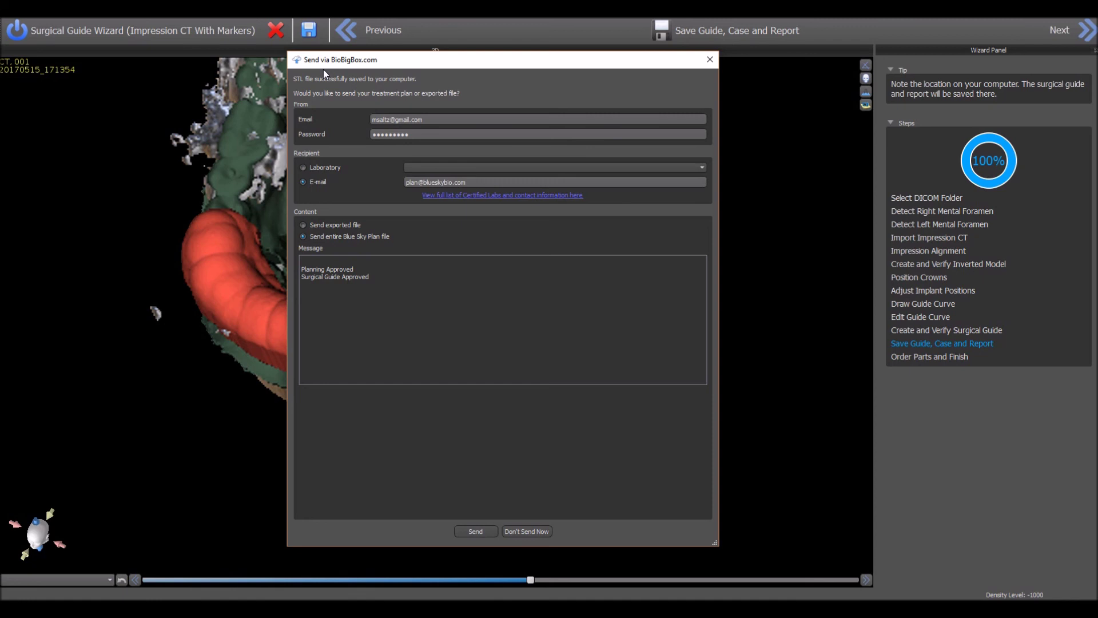
Try the laboratory recipient option, opening and closing the certified laboratories list without choosing
click(366, 139)
drag(426, 119, 358, 131)
click(332, 167)
click(416, 167)
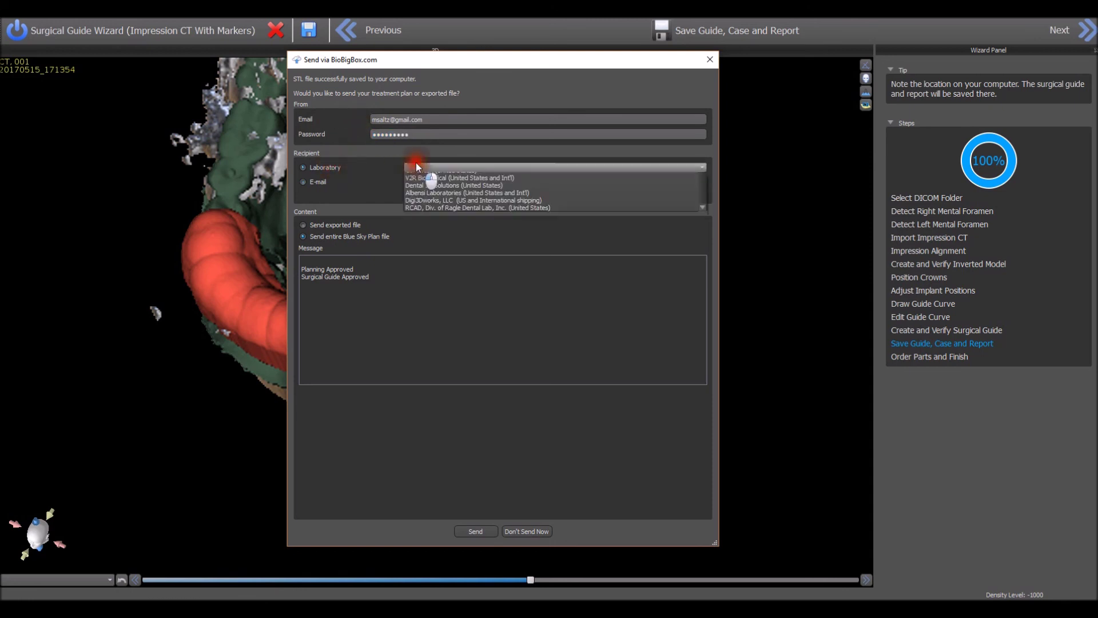
click(416, 166)
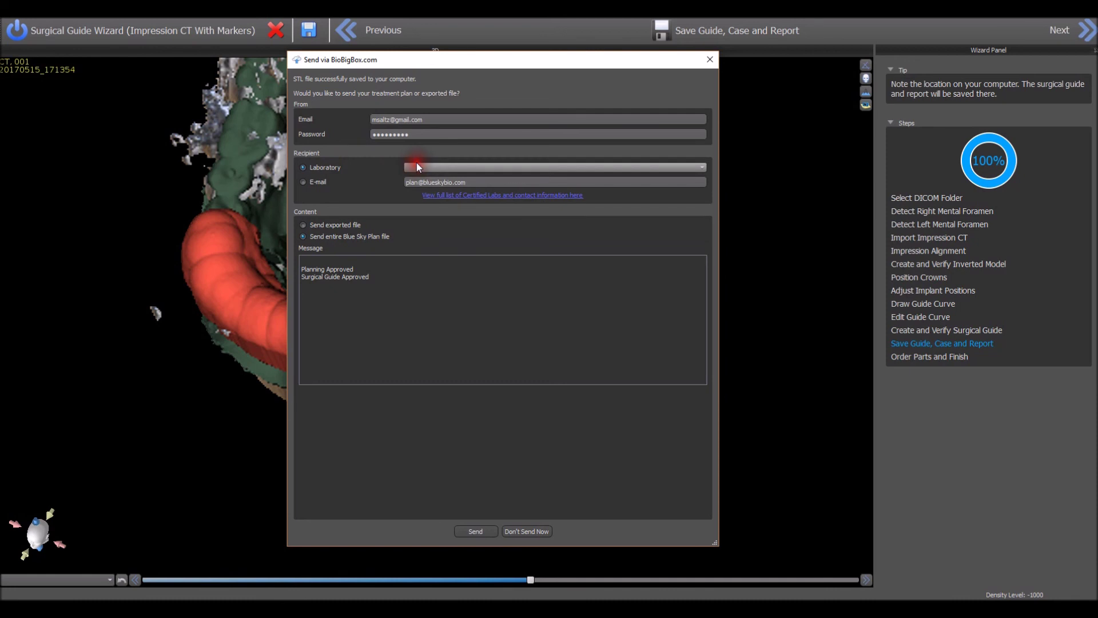
Send the treatment plan with its approval message to an e-mail recipient, then move on to ordering parts
click(303, 182)
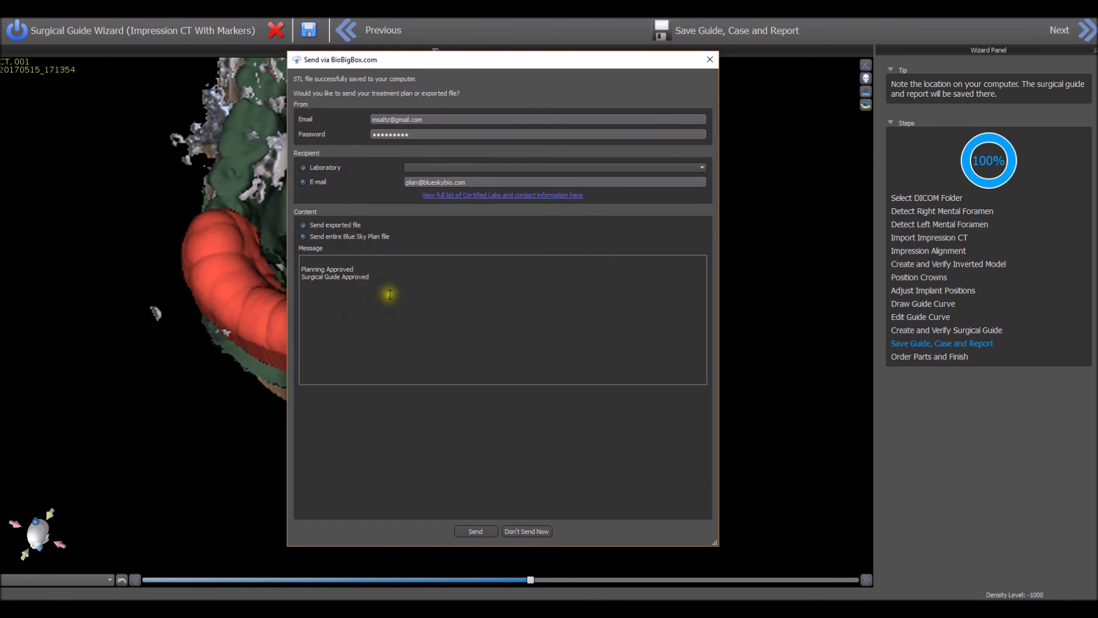
drag(390, 294, 304, 255)
click(338, 297)
click(476, 532)
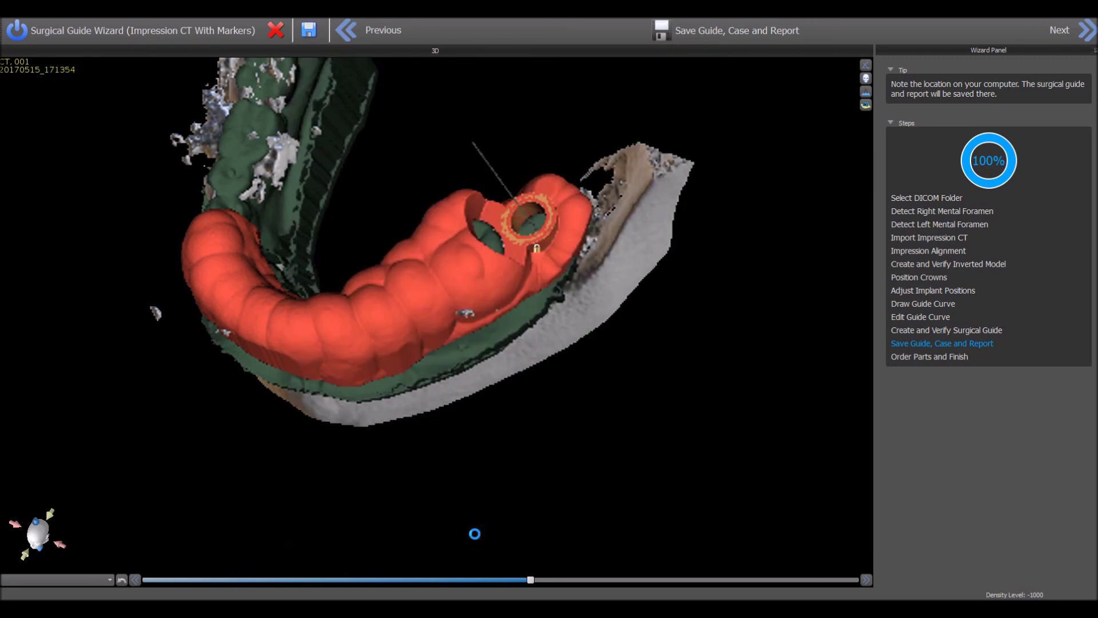
click(1086, 32)
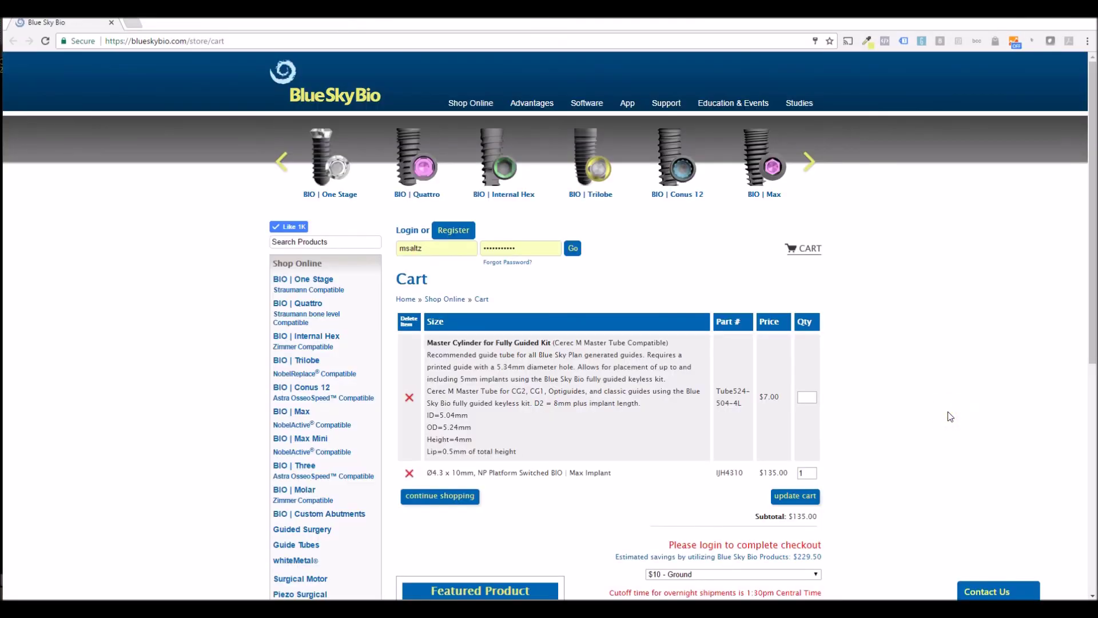